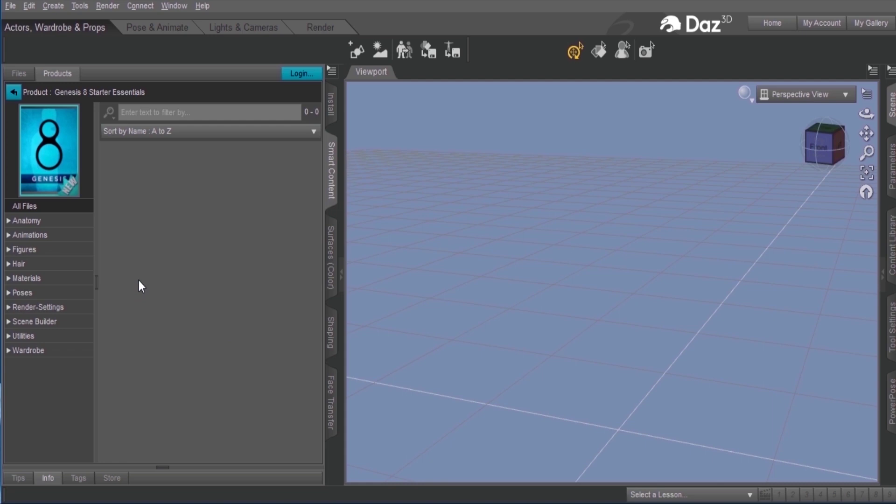
Add the Genesis 8 Basic Male figure and load Gideon_Morph.obj onto it with Morph Loader Pro.
click(27, 256)
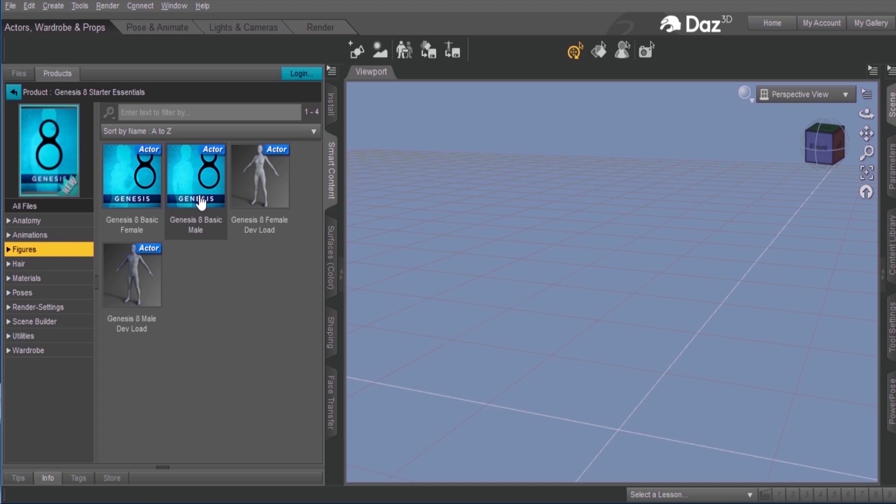
double_click(200, 198)
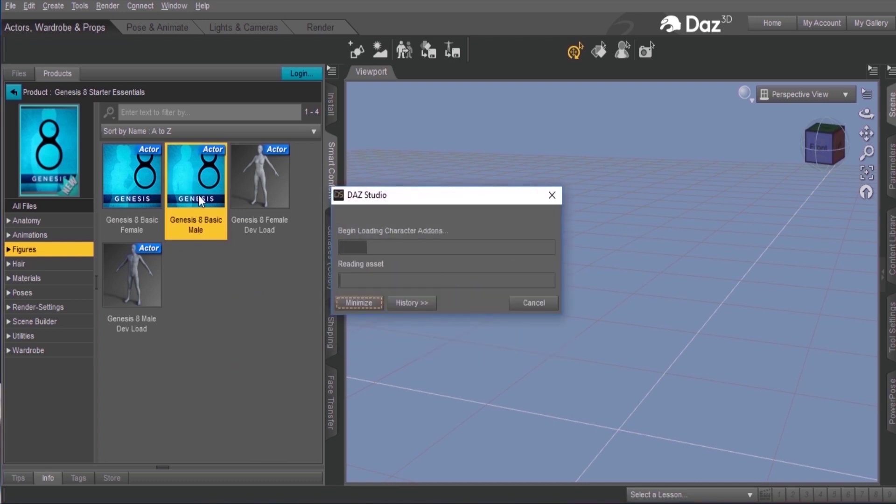
click(30, 7)
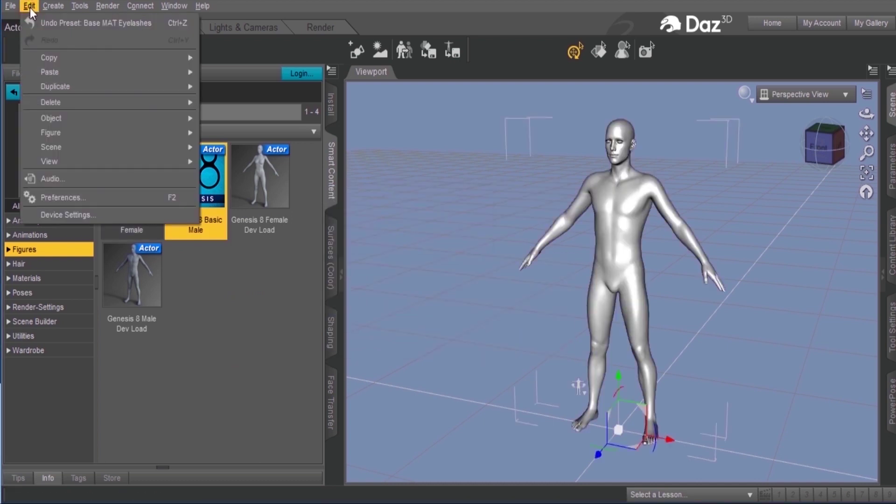
mouse_move(127, 122)
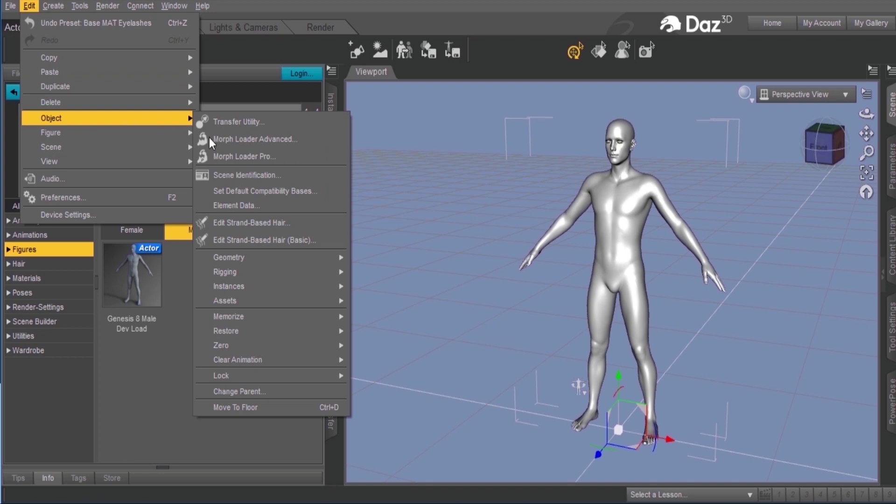
click(243, 157)
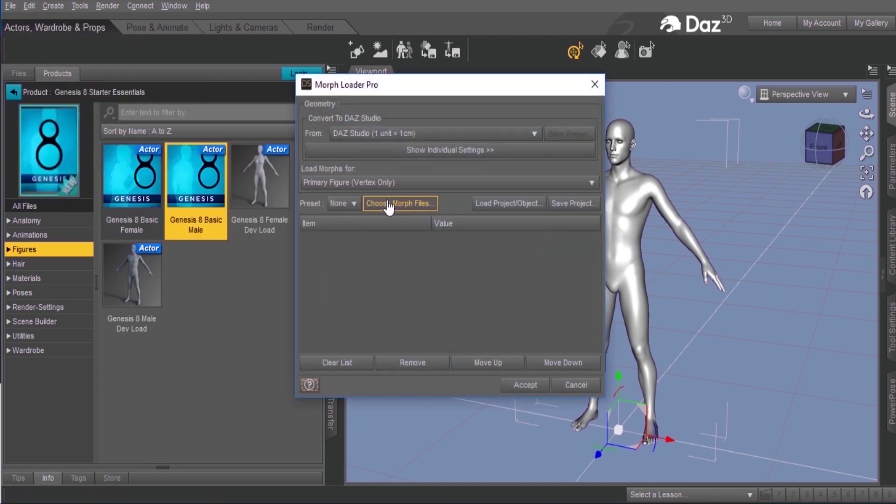
click(388, 203)
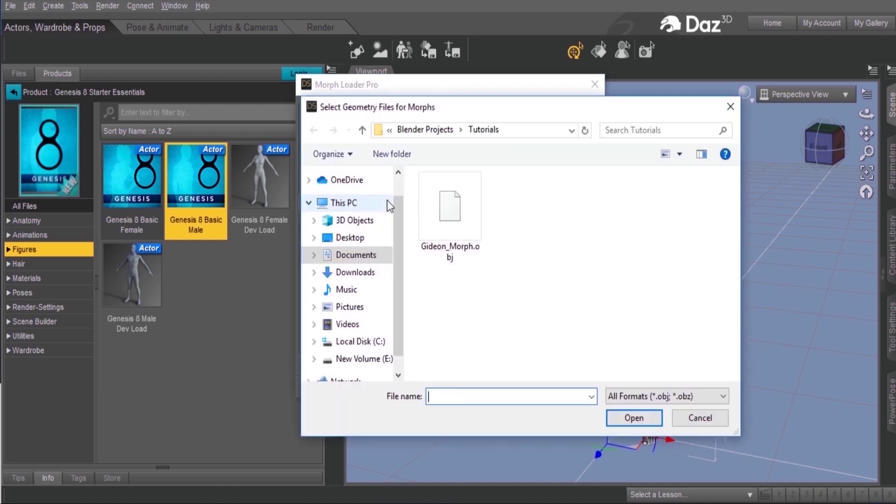
click(446, 205)
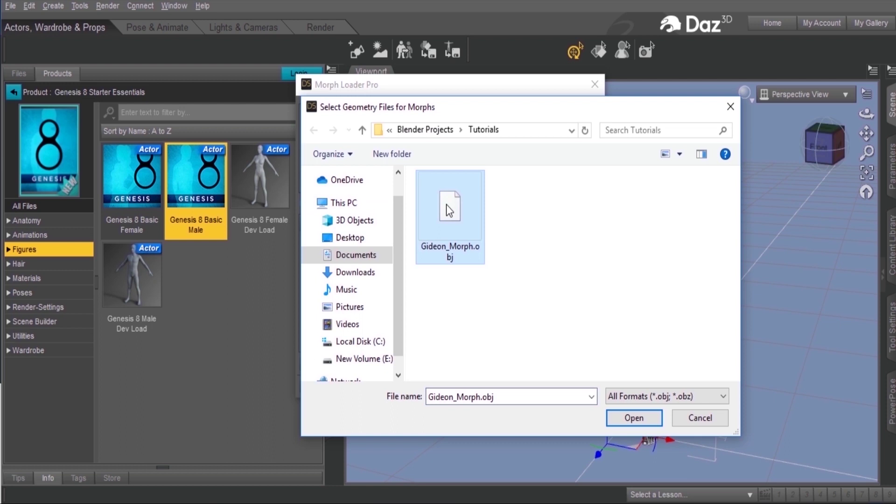
click(634, 417)
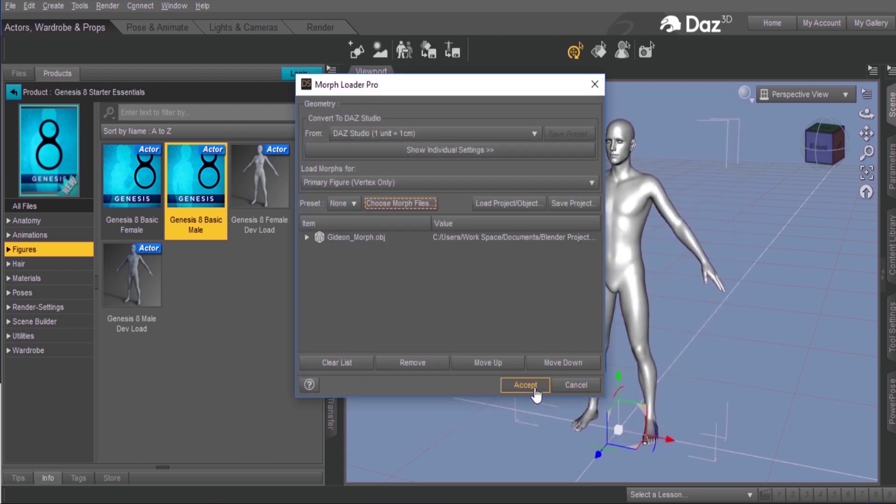
click(535, 388)
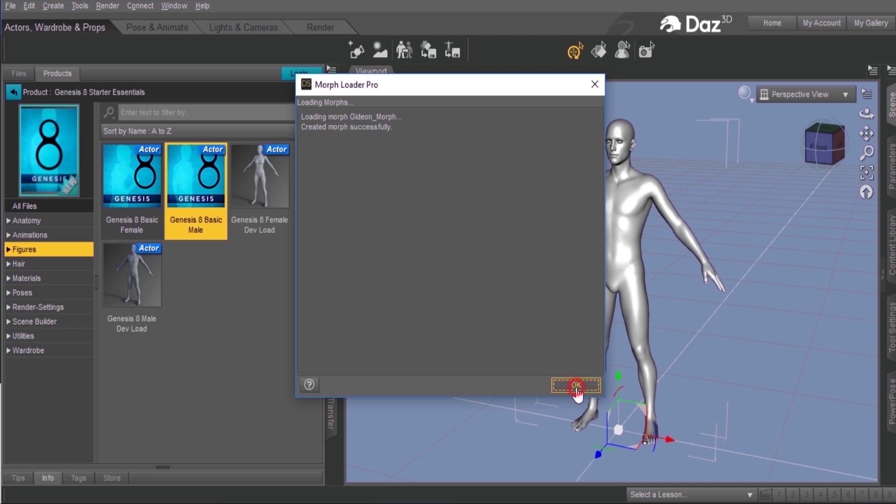
click(576, 385)
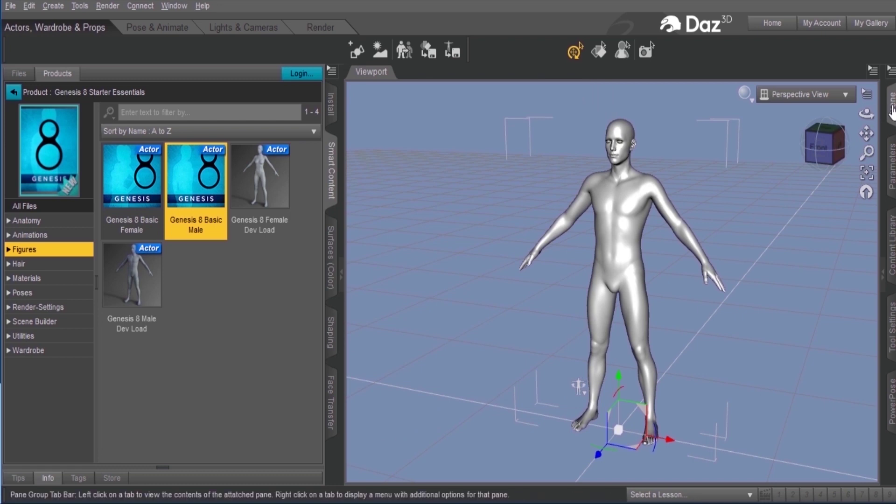
Set the Gideon_Morph parameter of the Genesis 8 Male figure to 100%.
click(892, 108)
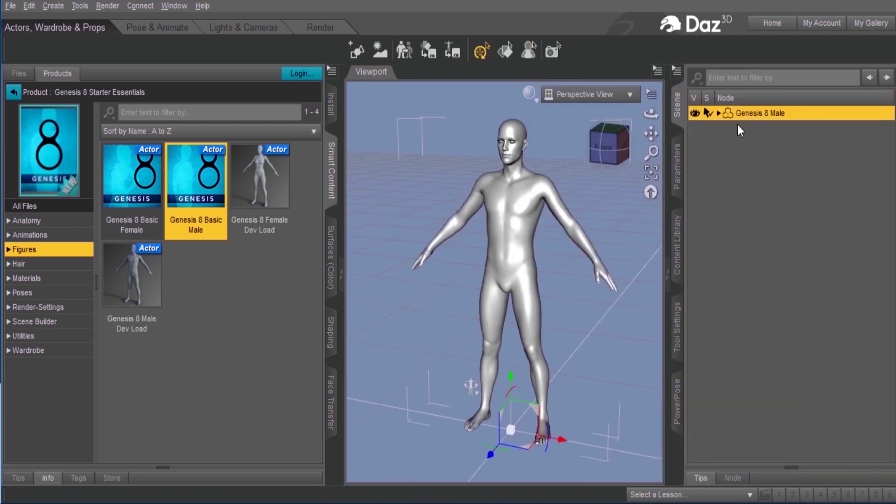
click(678, 168)
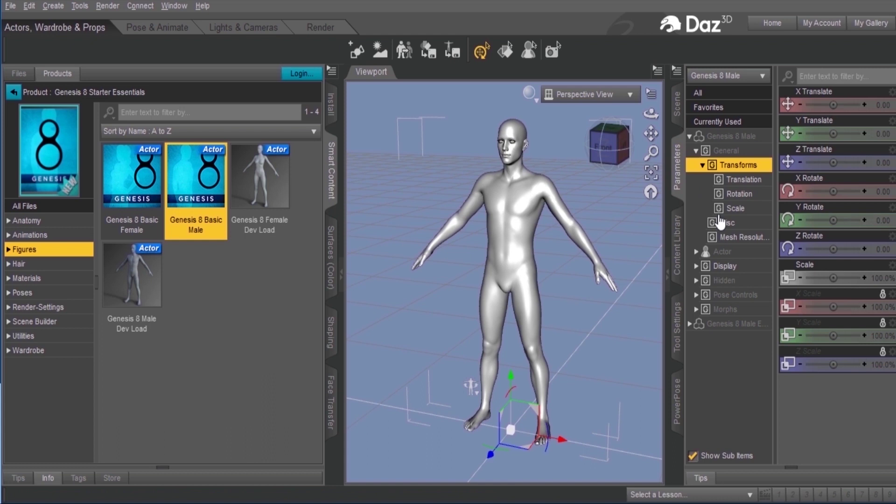
click(728, 310)
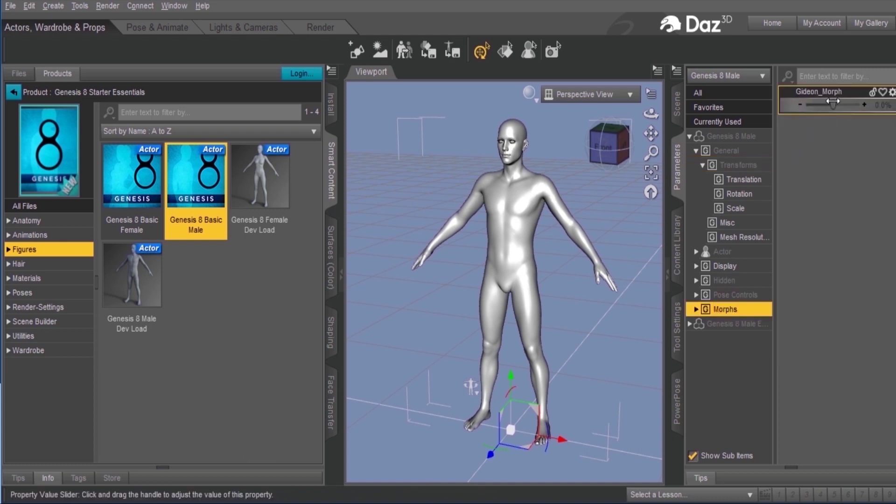
drag(834, 102, 868, 103)
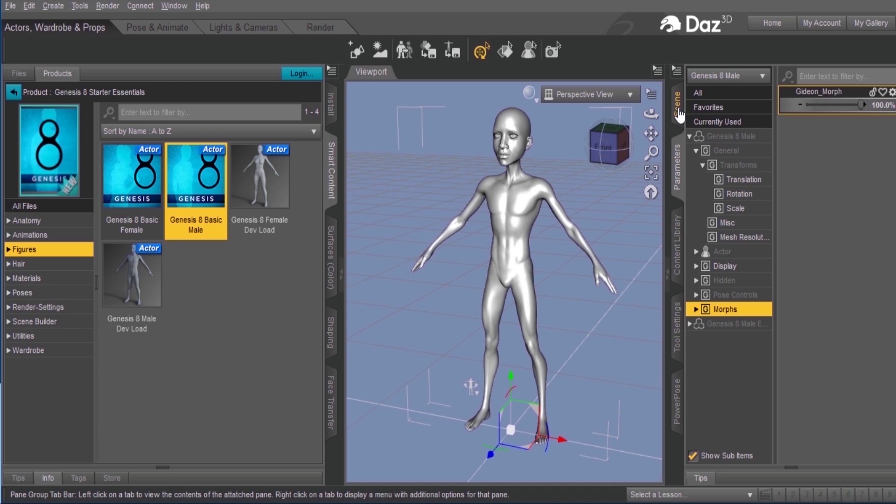
Adjust the figure's rigging to its morphed shape, using the center point and end point adjustments for the bones.
click(679, 107)
right_click(680, 113)
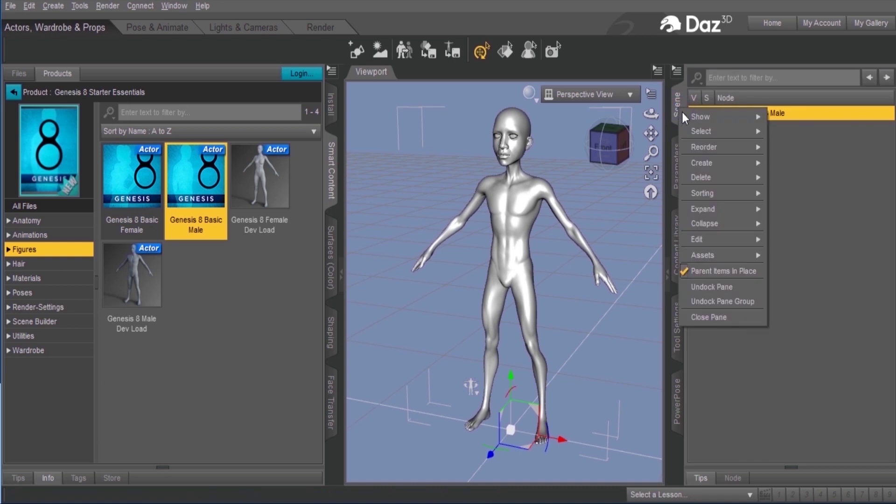
mouse_move(700, 240)
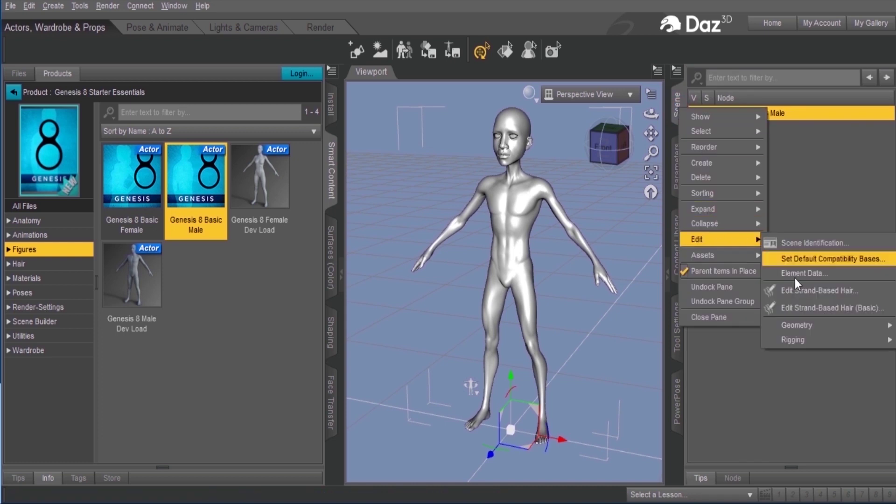
mouse_move(798, 340)
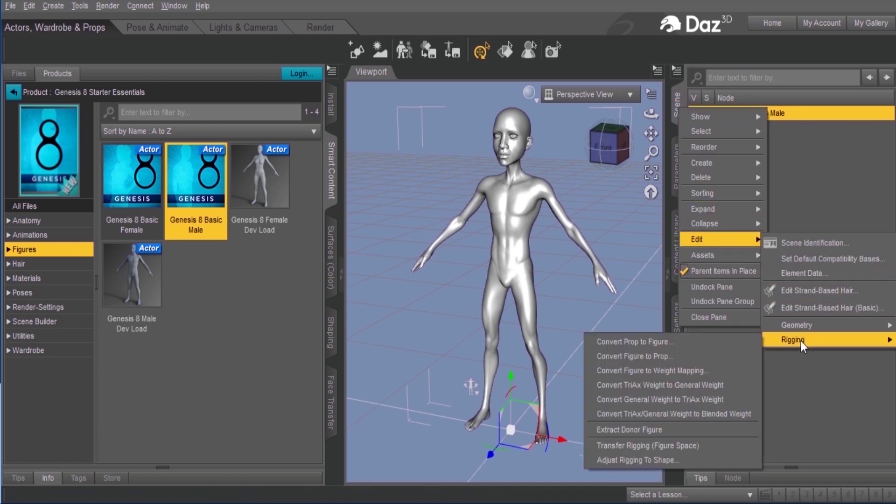
click(651, 460)
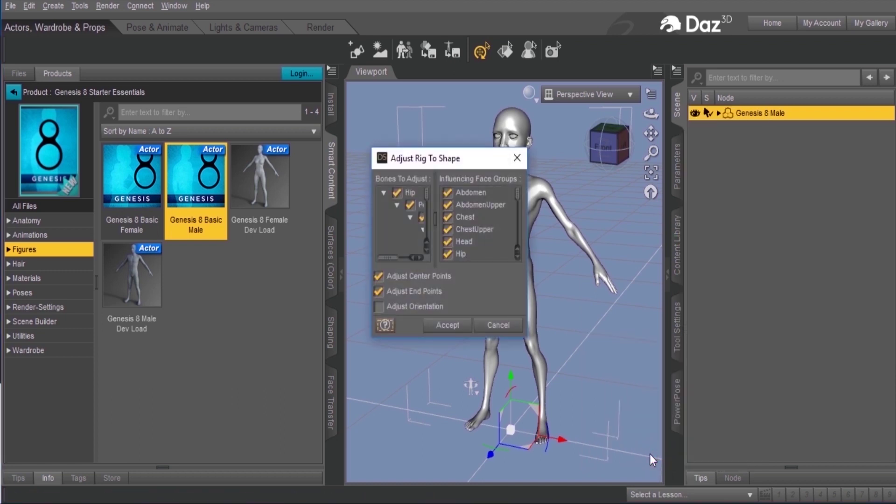
click(449, 326)
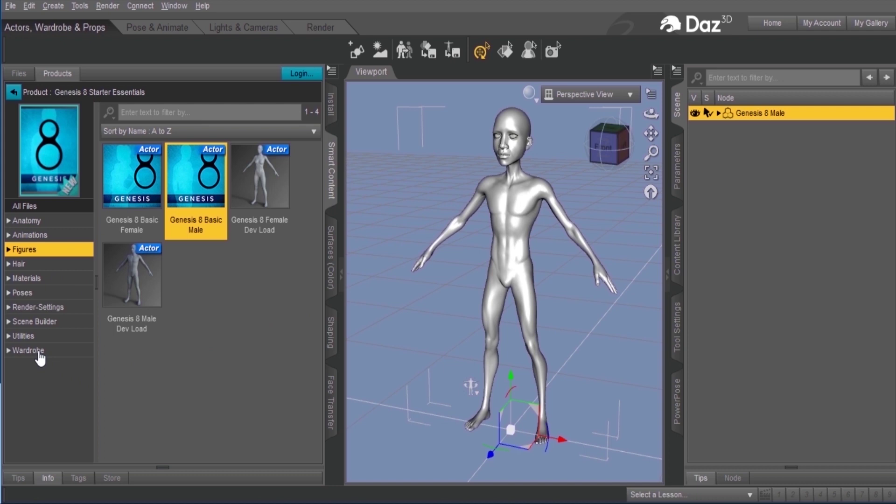
Dress the figure in Basic Wear !Outfit 1 and add the Armani Hair.
click(40, 354)
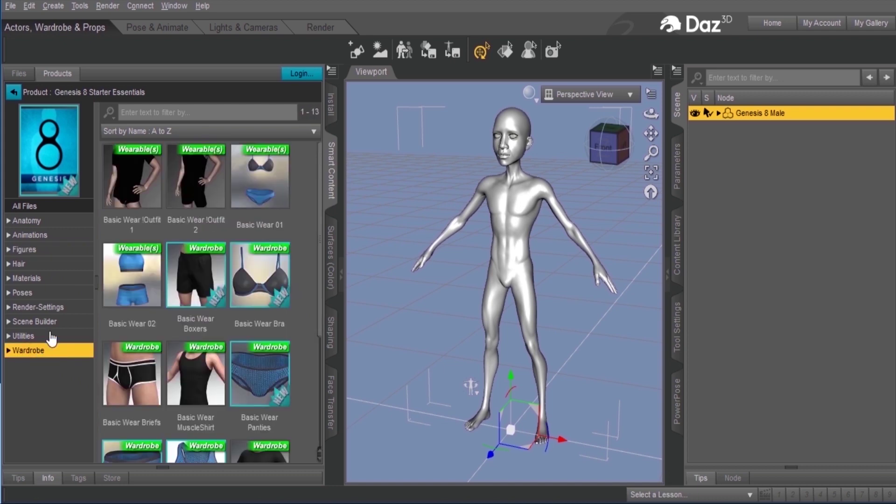
double_click(134, 176)
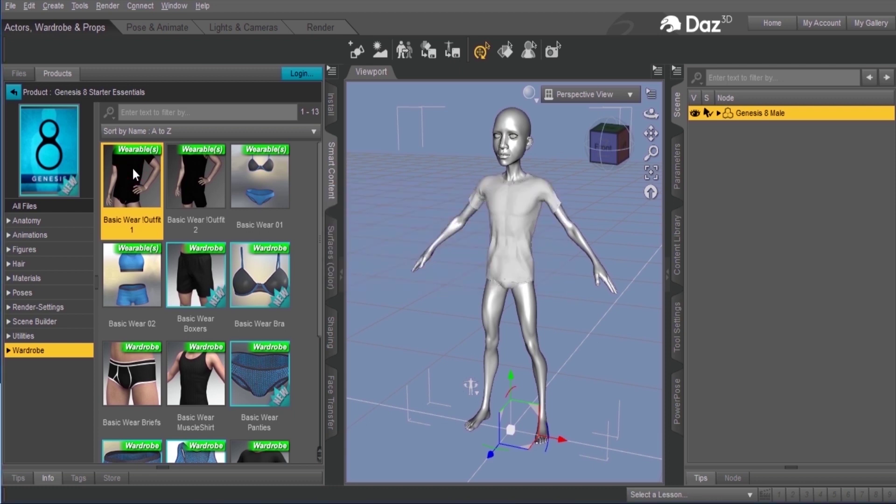
click(50, 264)
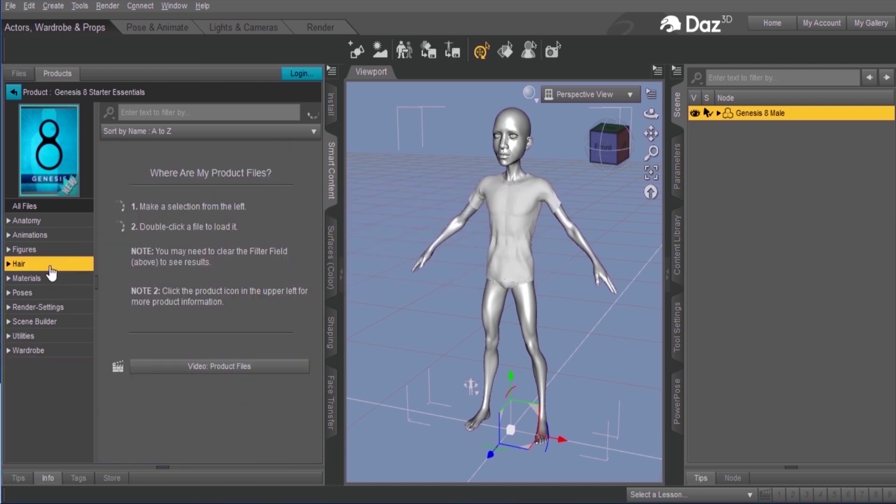
click(127, 176)
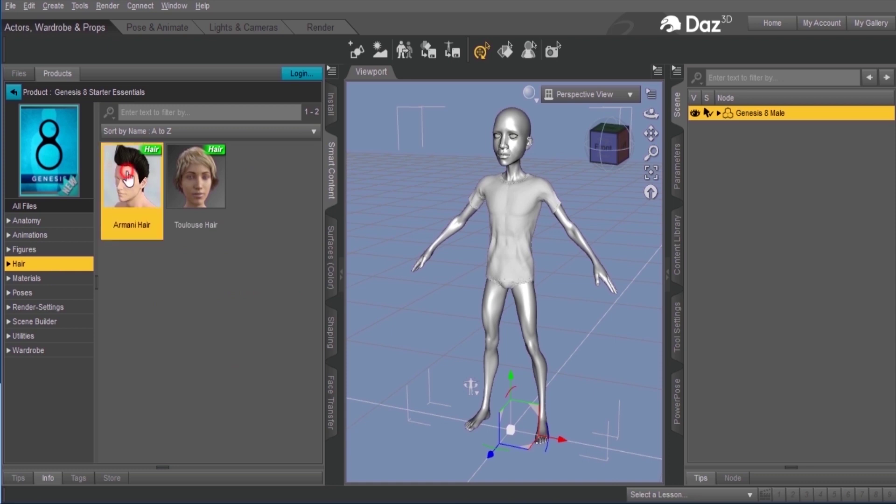
double_click(127, 176)
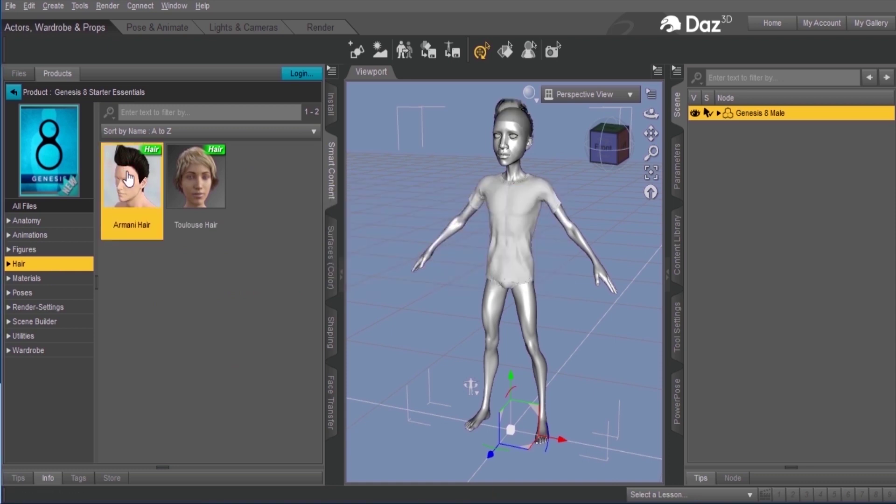
Start exporting the scene to the Tutorials folder as an Autodesk FBX file named GideonToon.fbx.
click(10, 6)
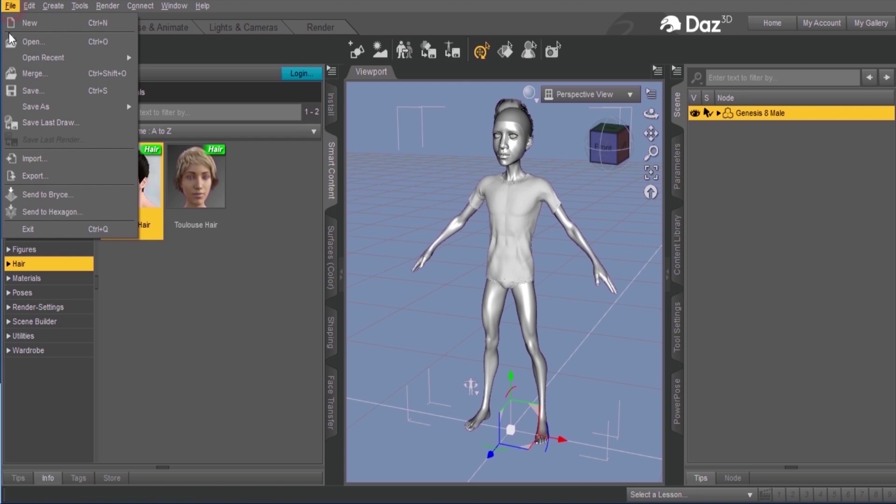
click(52, 176)
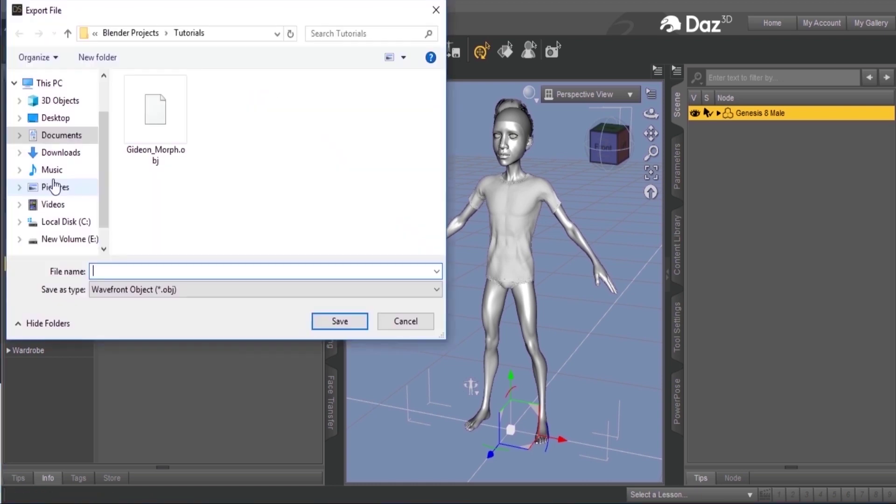
text(Gideo)
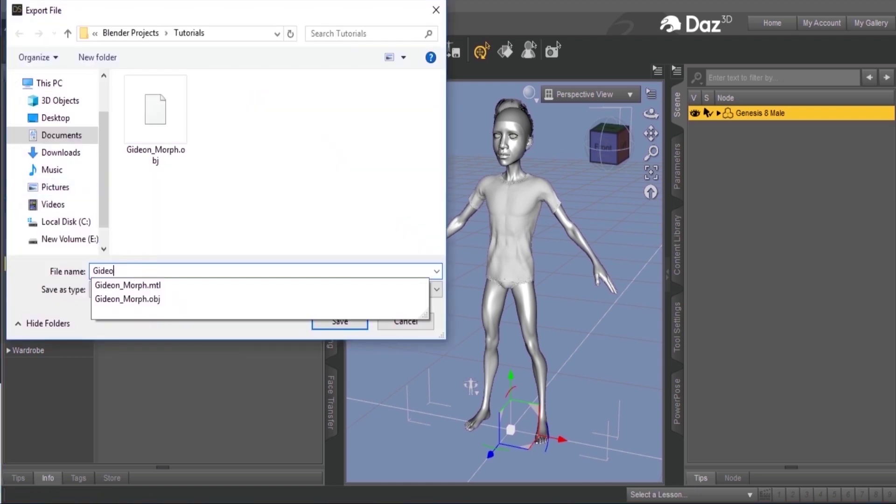
text(n)
click(136, 273)
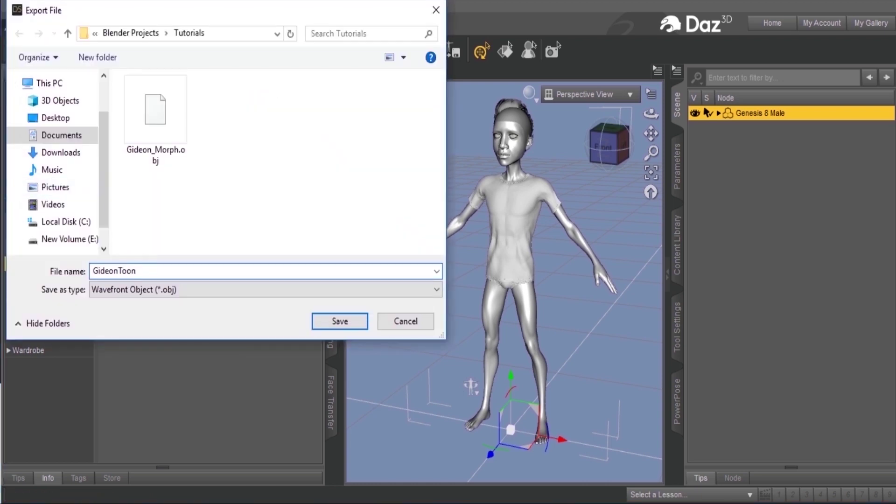
click(291, 299)
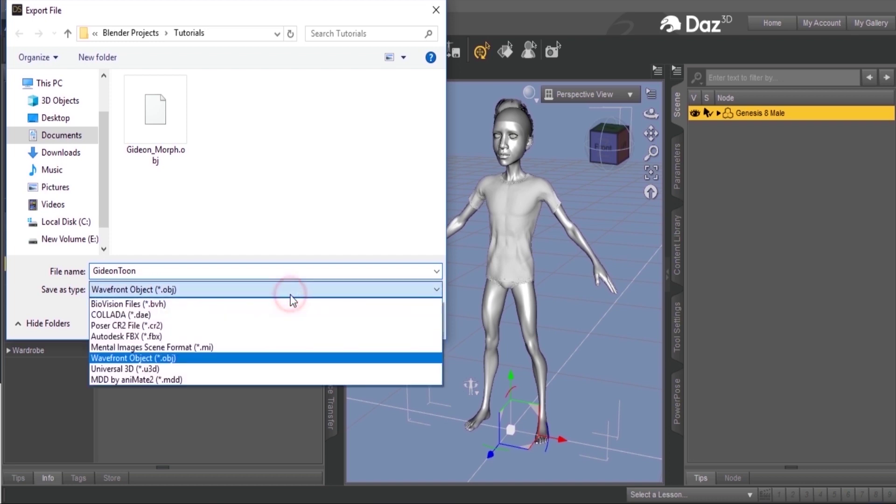
click(279, 336)
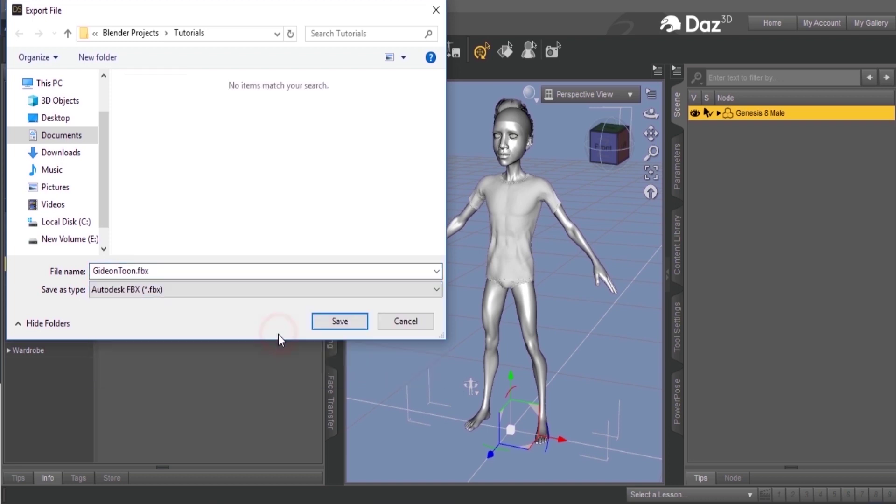
click(330, 326)
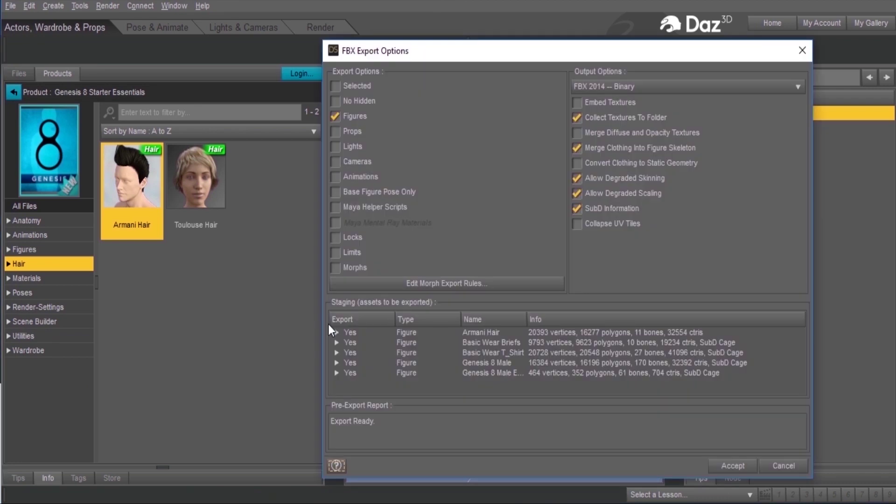
Turn off Allow Degraded Skinning, Allow Degraded Scaling and SubD Information in the FBX options, and accept the export with Figures included.
click(354, 117)
click(355, 118)
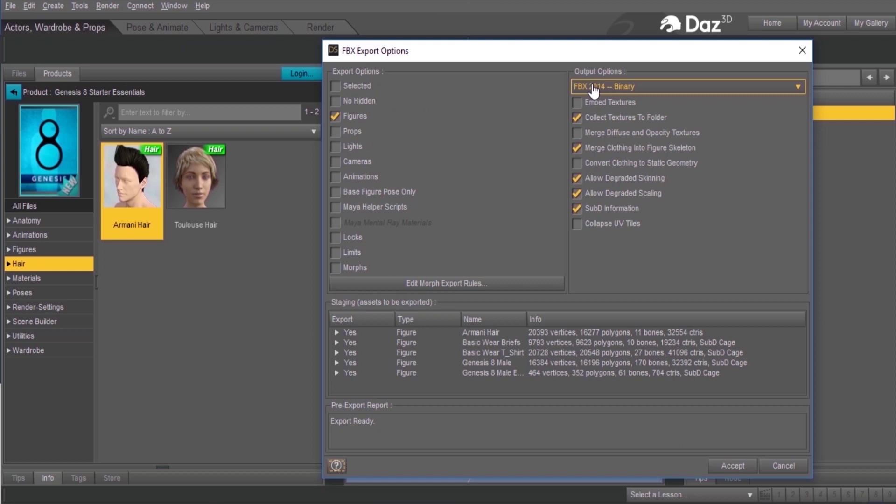
click(612, 149)
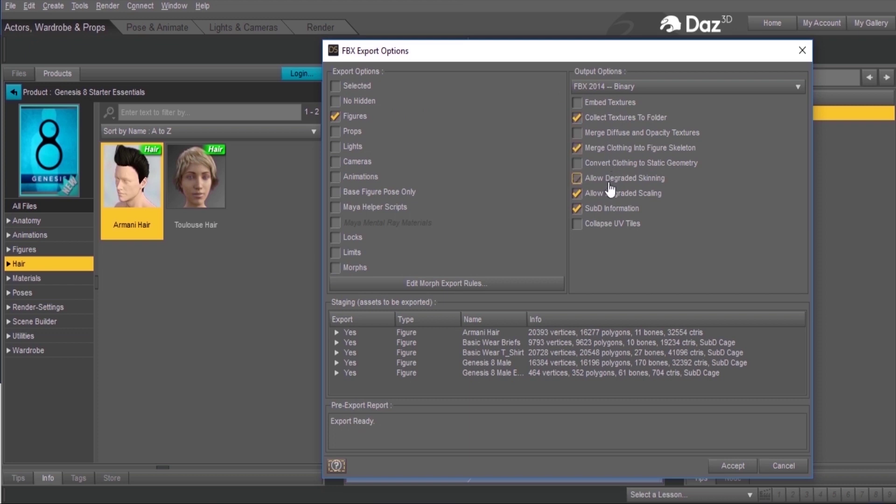
click(604, 193)
click(599, 197)
click(578, 208)
click(733, 460)
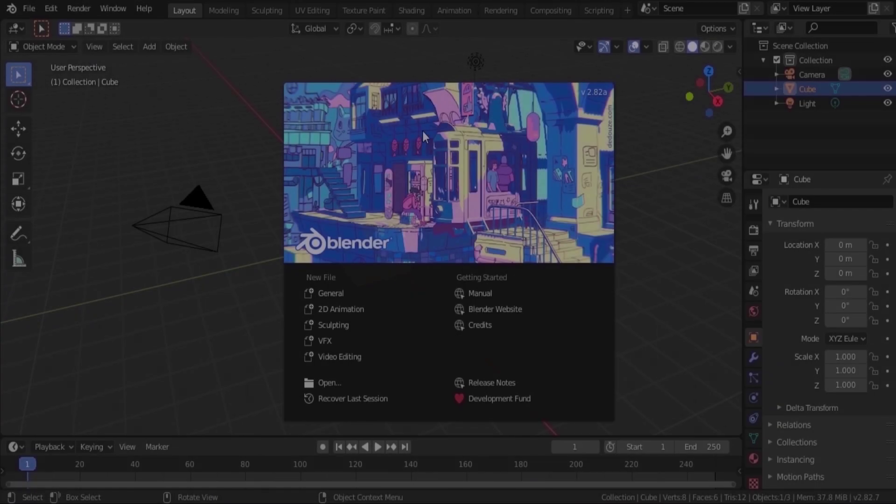
Switch to Blender and dismiss its splash screen.
click(421, 145)
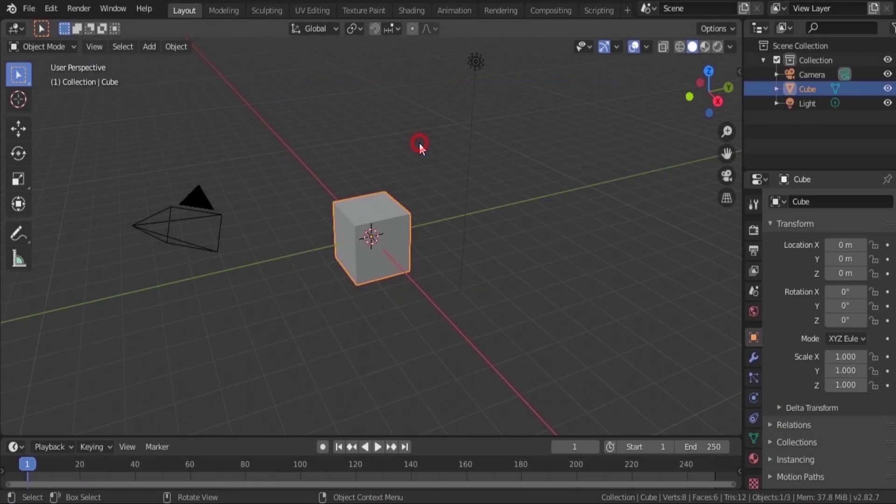
Delete the default cube from the Blender scene.
right_click(371, 206)
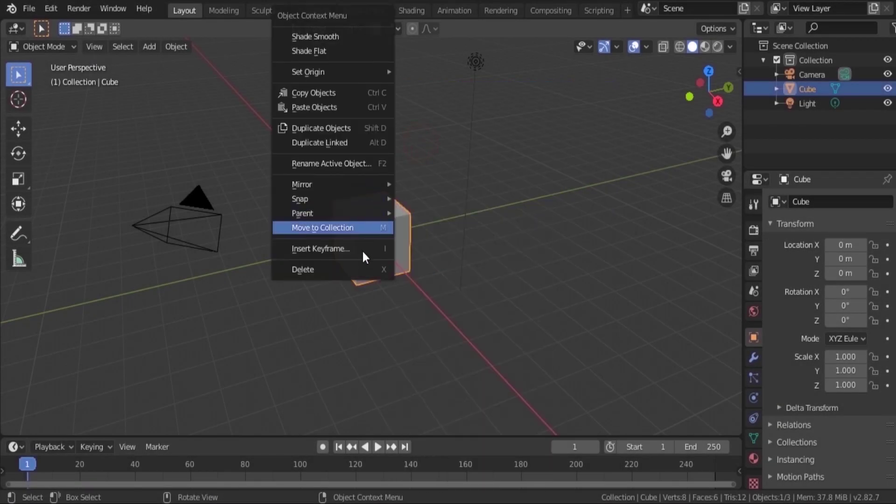
click(357, 268)
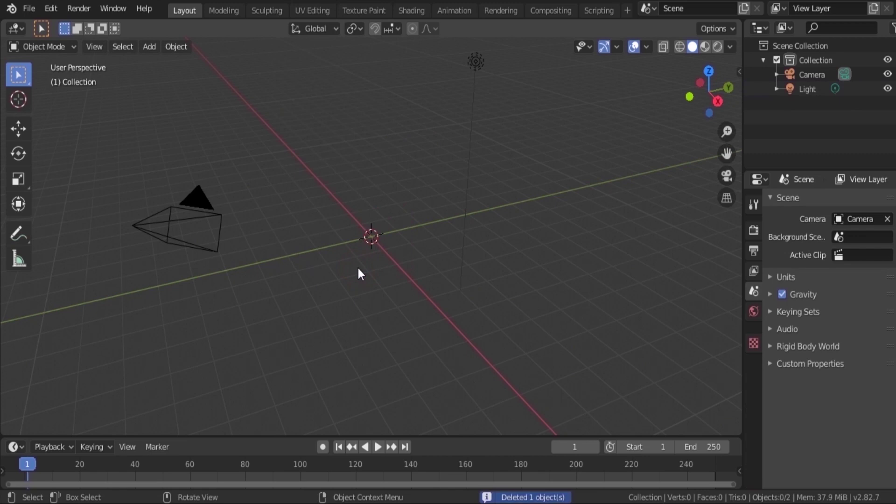
Install the Rig-GNS add-on in Preferences from the Rig-GNS_v1.3 zip in the Downloads folder and enable it.
click(49, 10)
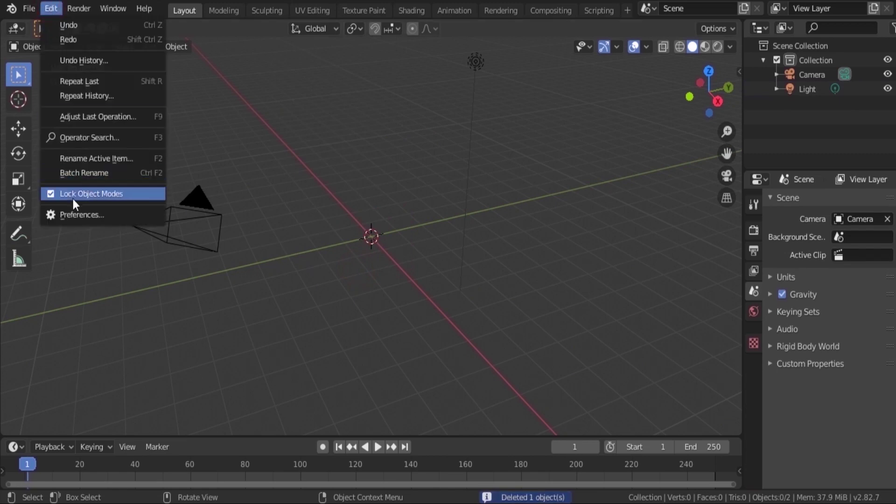
click(74, 213)
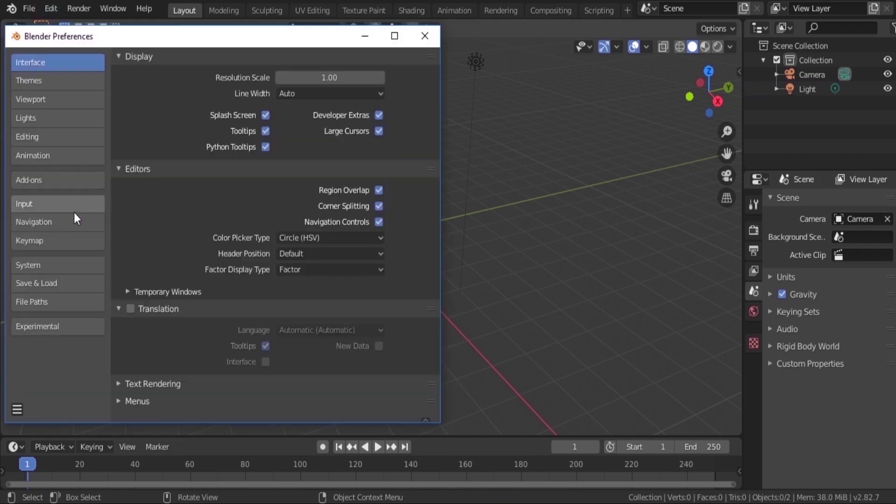
click(63, 180)
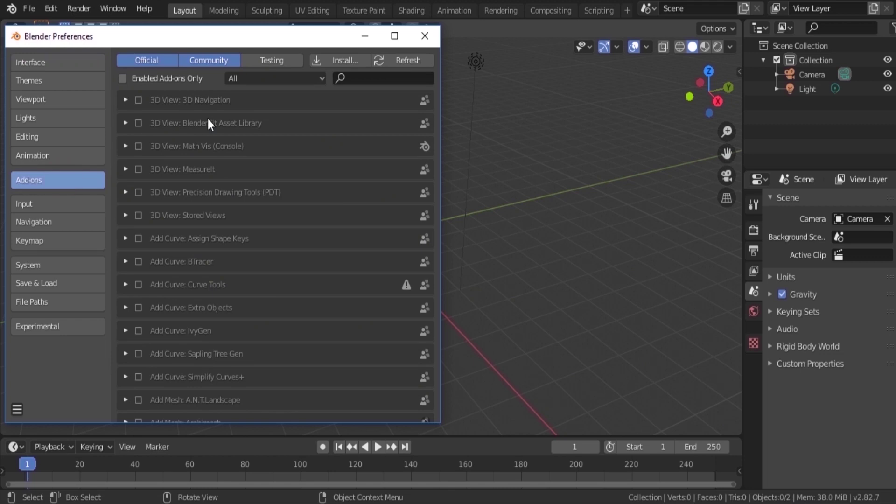
click(349, 59)
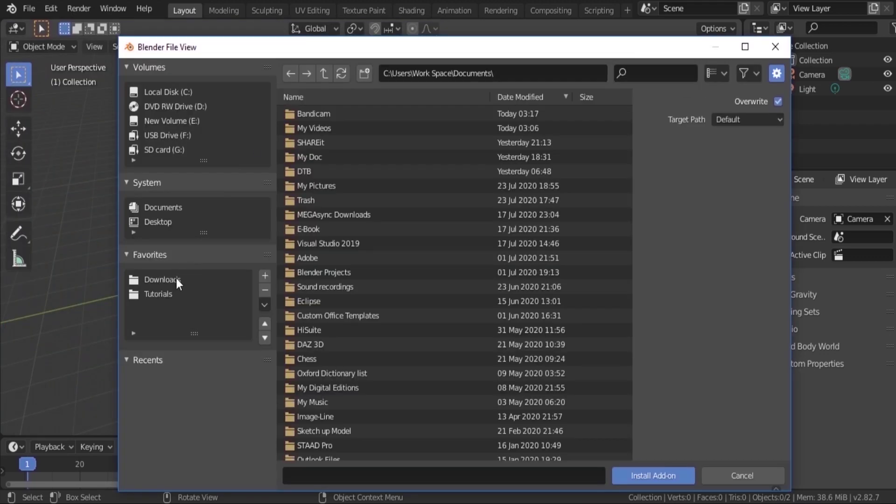
click(176, 281)
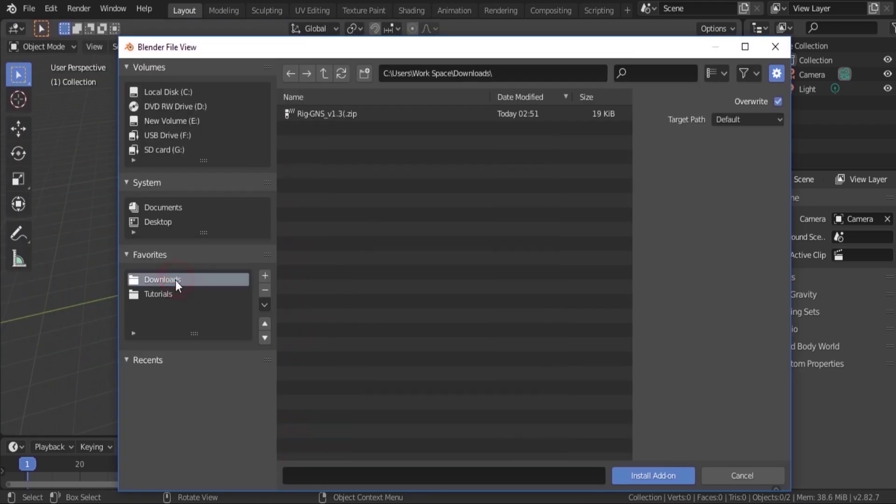
click(377, 115)
click(643, 475)
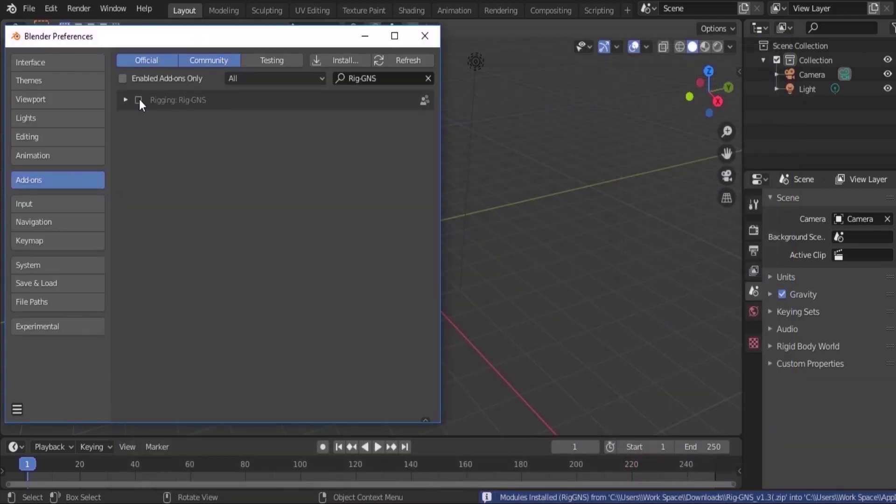
click(139, 99)
Filter the add-ons to the Rigging category, enable Rigify, and close the preferences.
click(429, 78)
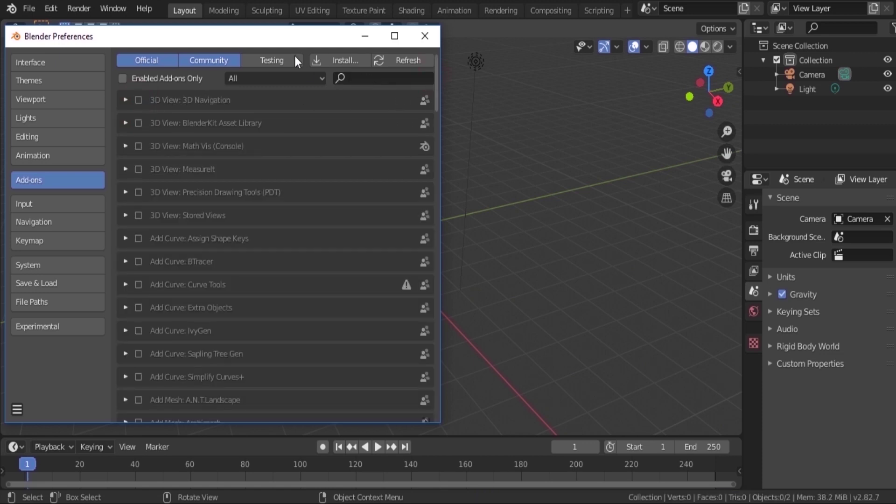
click(259, 77)
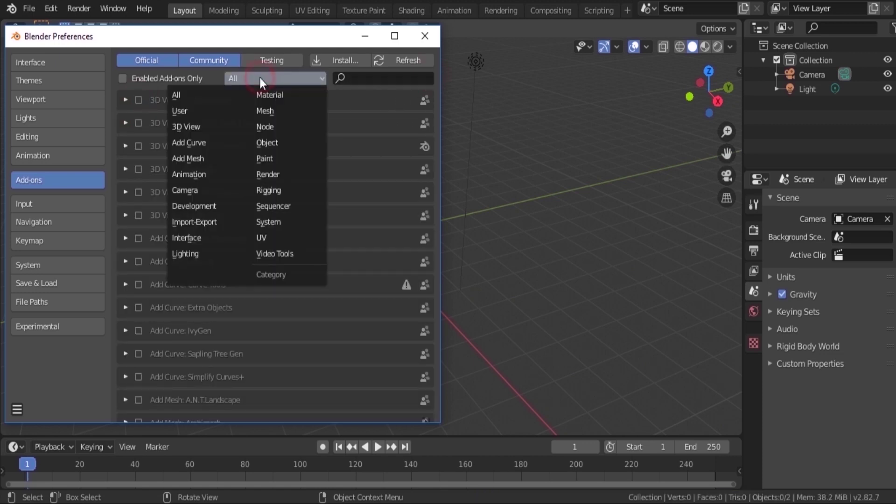
click(279, 192)
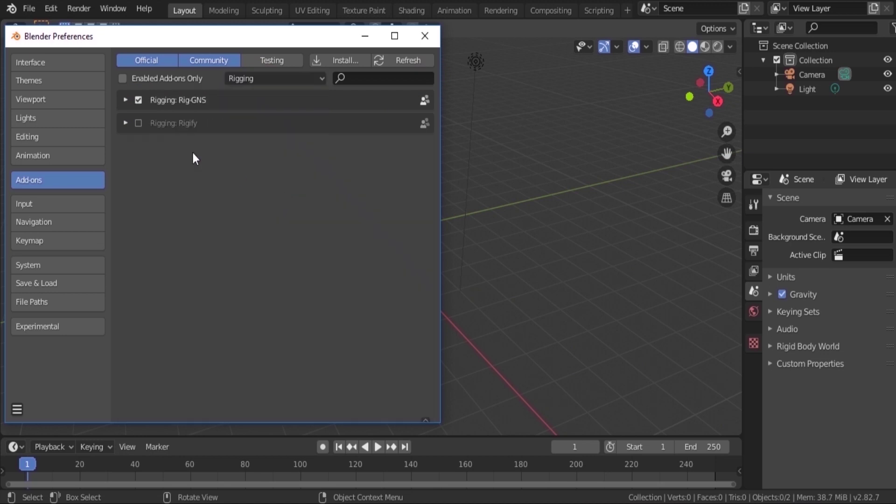
click(138, 122)
click(424, 37)
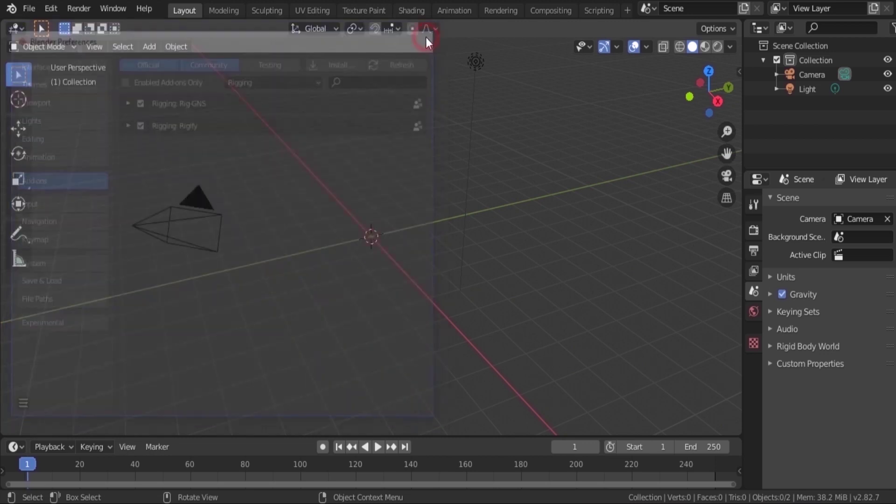
Start a Rig-GNS armature import of GideonToon.fbx from the Tutorials folder, with Use Pre/Post Rotation turned off.
click(738, 71)
click(736, 131)
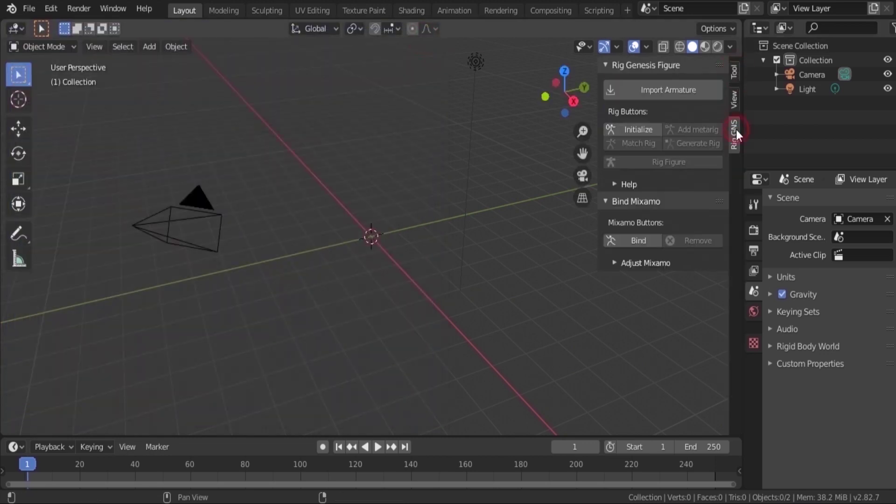
click(678, 89)
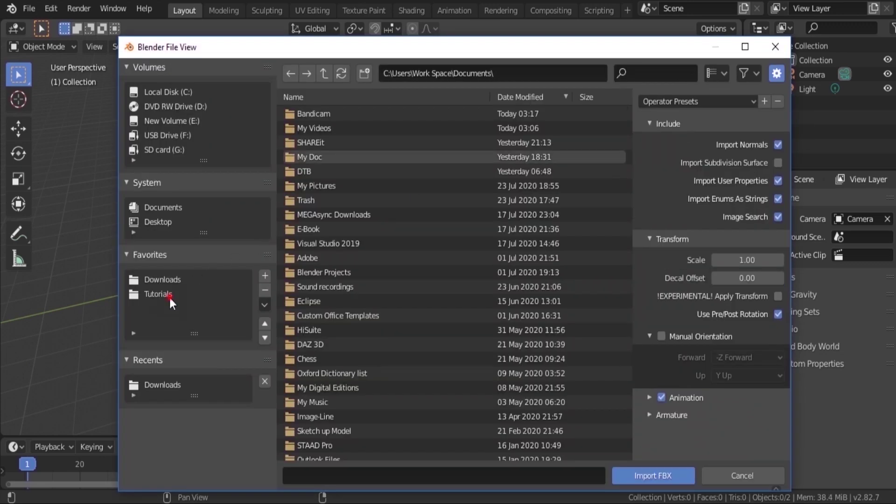
click(170, 296)
click(357, 128)
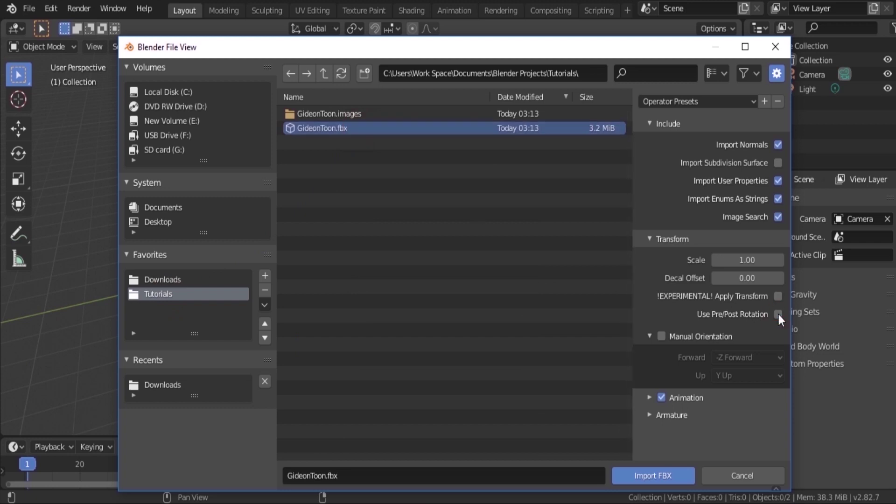
Enable Automatic Bone Orientation in the armature import options and import the FBX figure.
click(679, 415)
scroll(678, 415, down, 2)
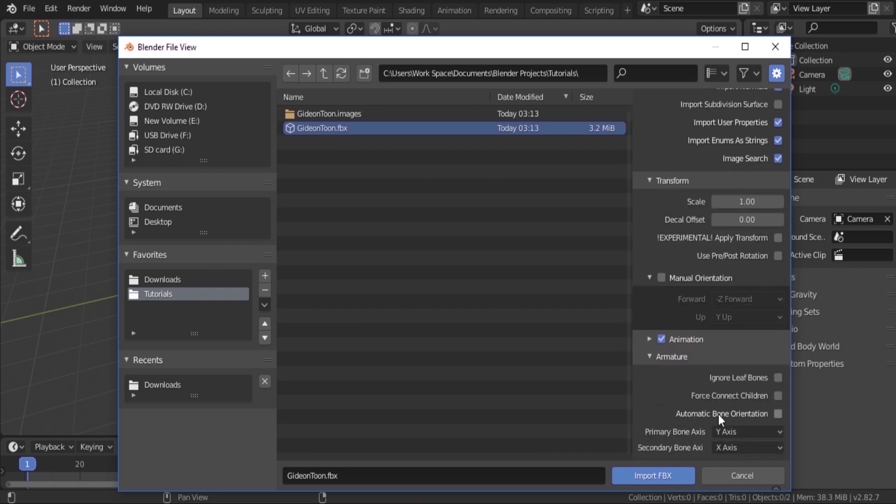
click(777, 415)
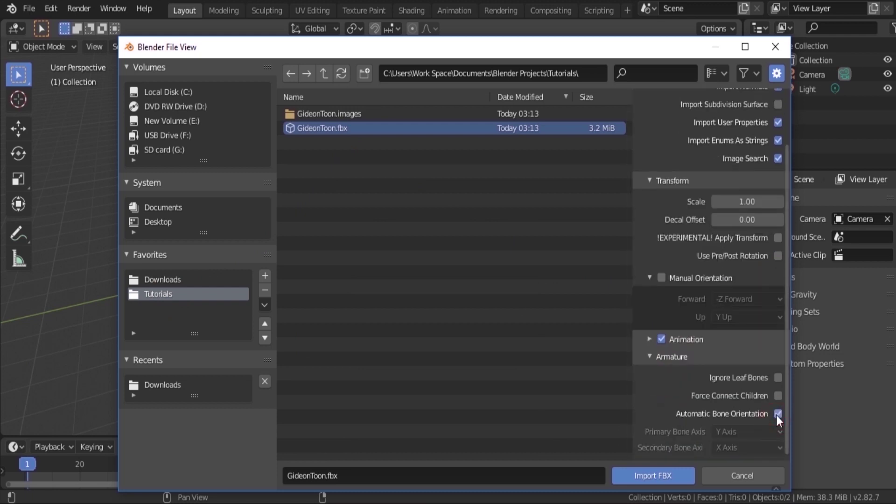
click(660, 475)
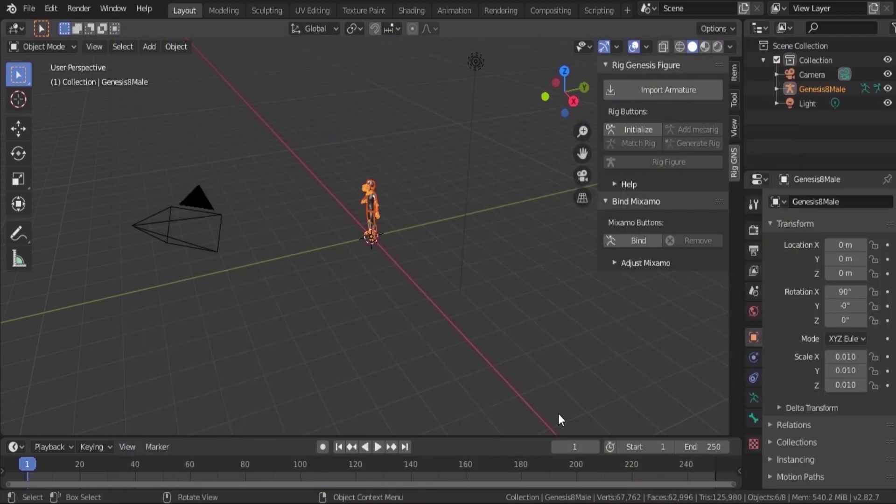
Rig the Genesis 8 male with Rig-GNS by running Initialize, Add metarig, Match Rig, Generate Rig and Rig Figure in order.
key(KP_Decimal)
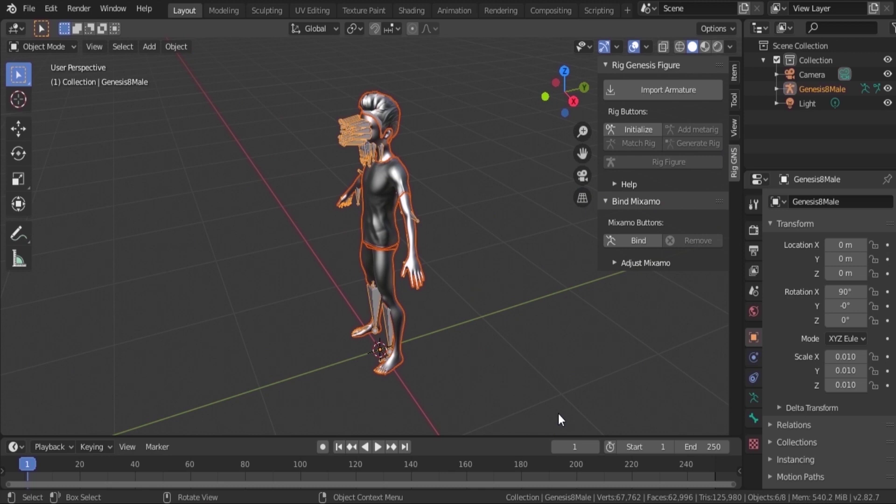
click(636, 128)
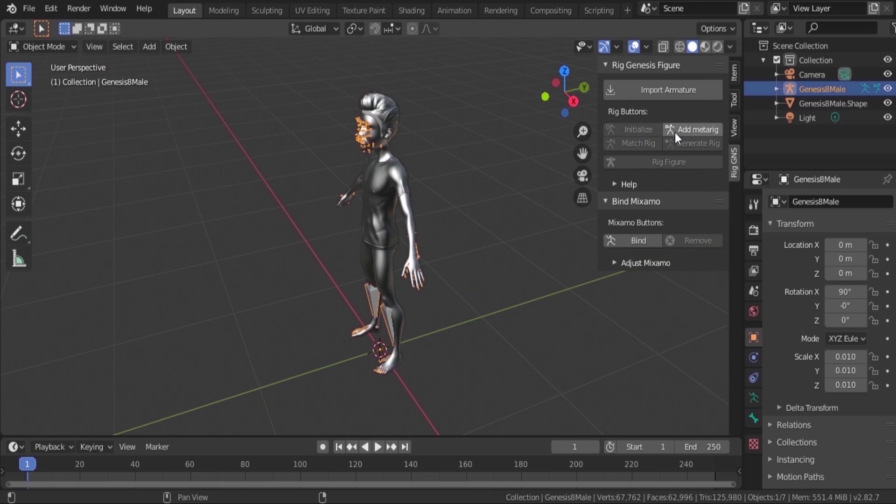
click(675, 130)
click(643, 141)
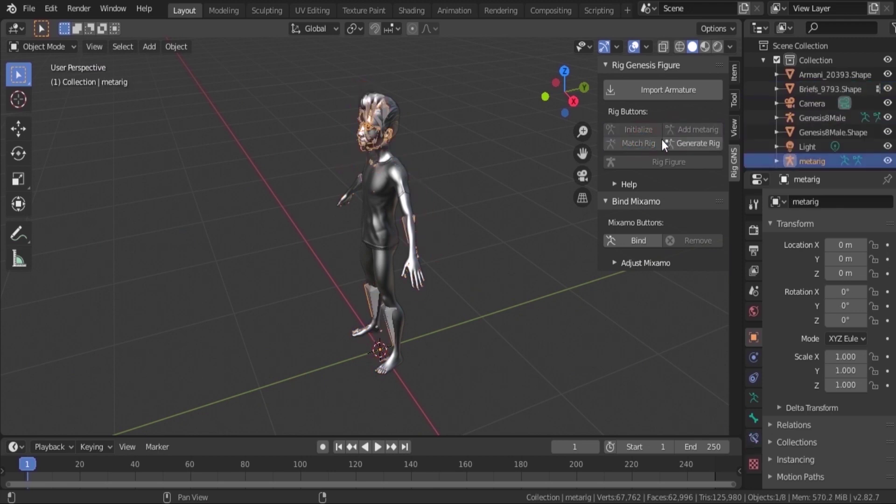
click(679, 142)
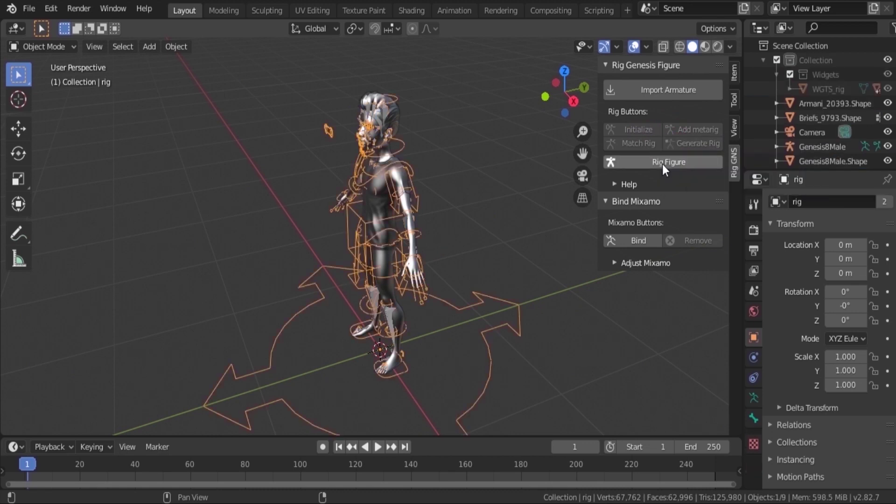
click(659, 163)
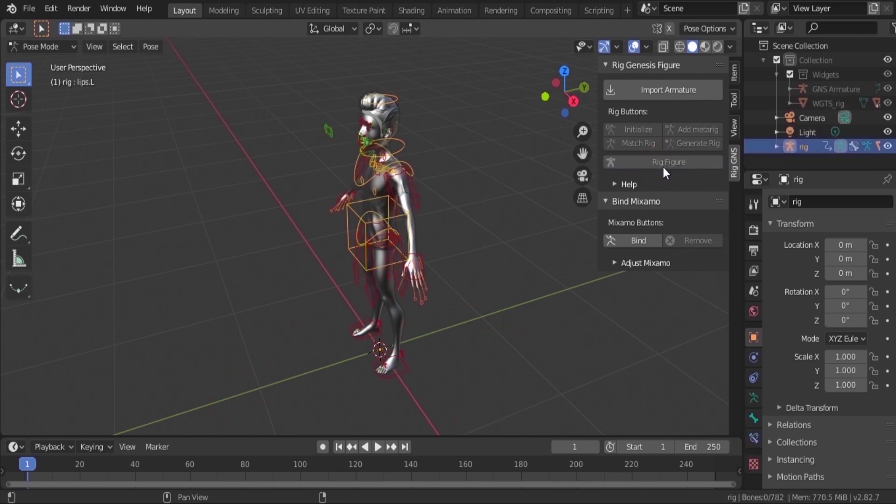
Set the viewport shading to MatCap lighting with Texture color.
click(731, 46)
click(719, 123)
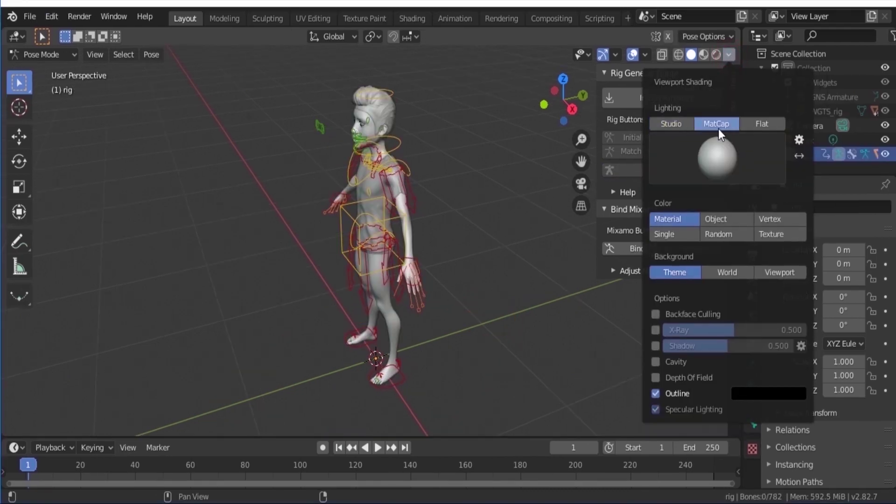
click(771, 234)
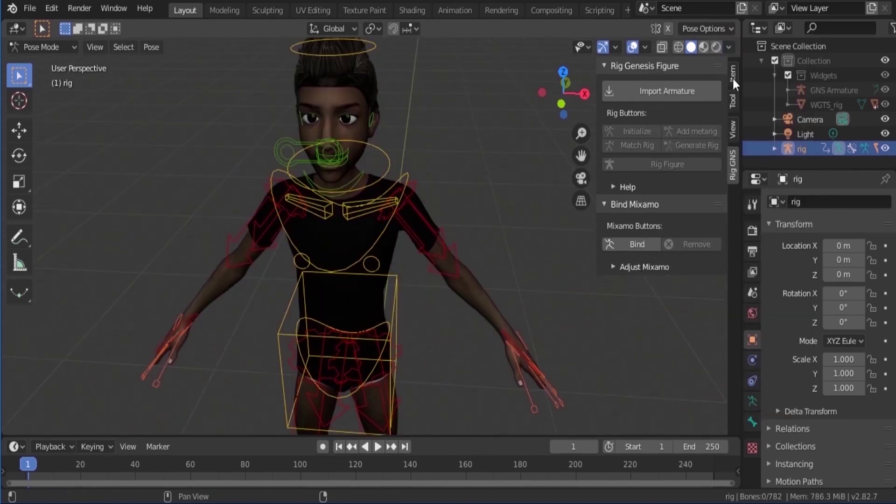
Enable X-axis mirroring for the pose, lower the lip corner control and raise the control beside the nostril.
click(735, 77)
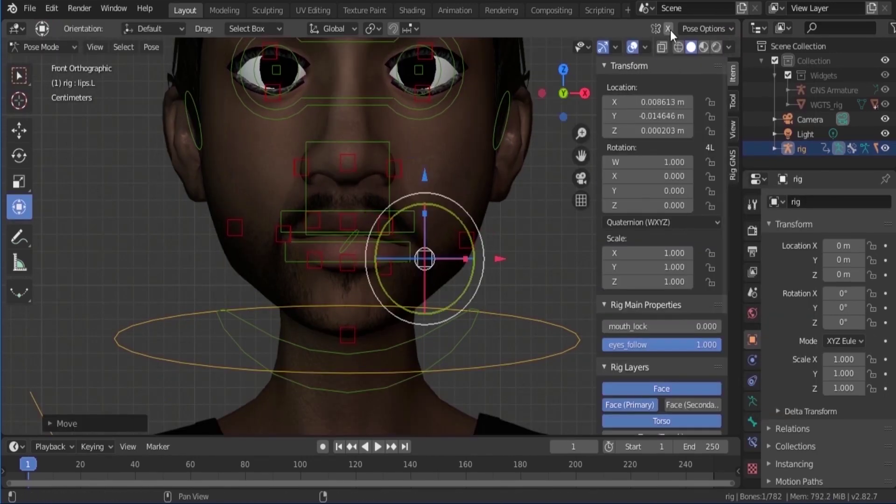
click(669, 29)
drag(425, 259, 426, 266)
click(394, 168)
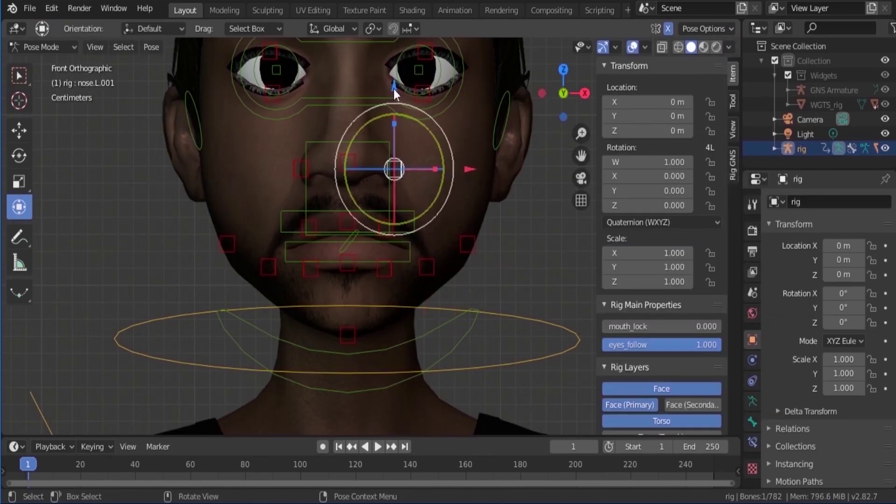
drag(394, 166, 394, 140)
Adjust the figure's upper face by lowering the outer brow control and raising the lower eyelid control.
click(348, 107)
drag(348, 107, 345, 100)
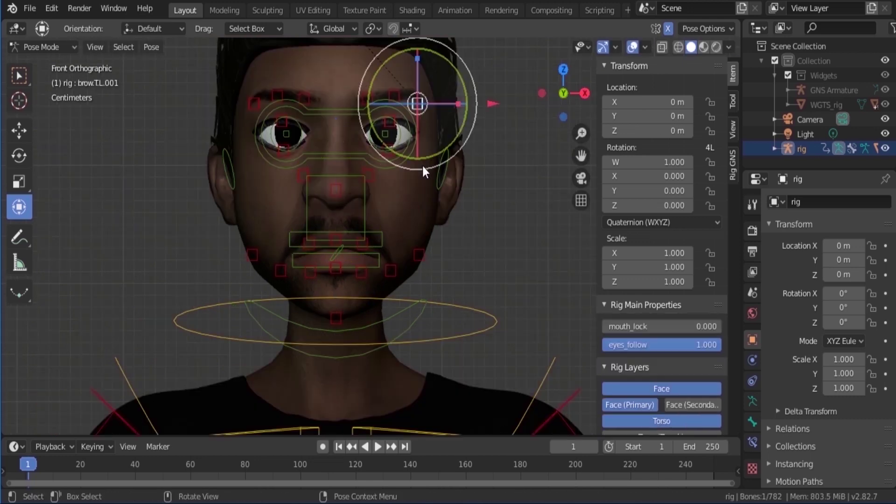
drag(416, 100, 418, 126)
click(312, 136)
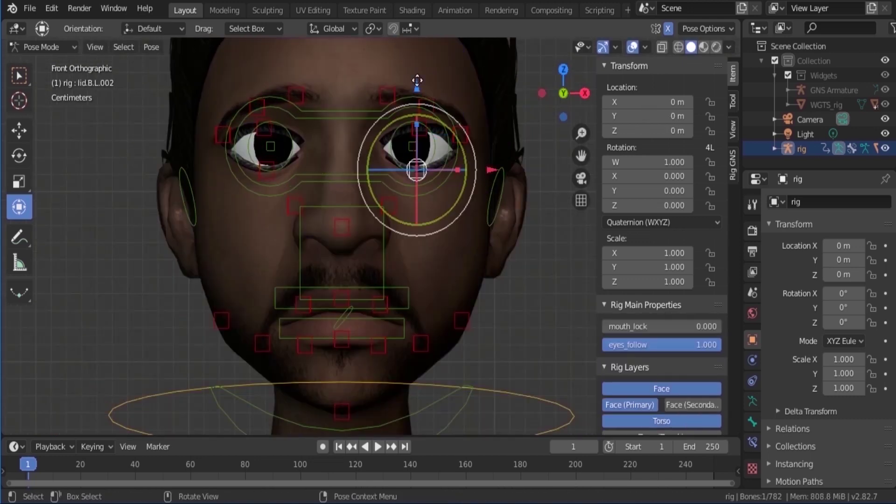
drag(417, 81, 416, 59)
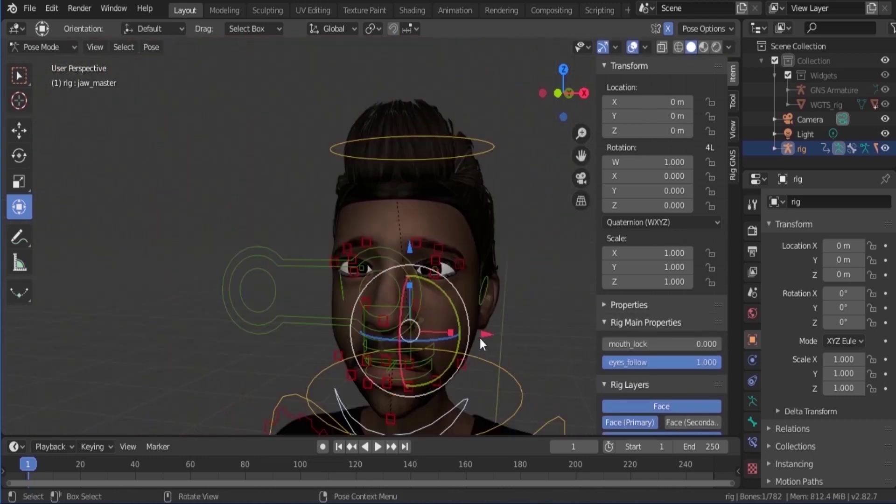
Rotate the jaw master control to open the mouth, and move and rotate the tongue master so the tongue sticks out.
key(r)
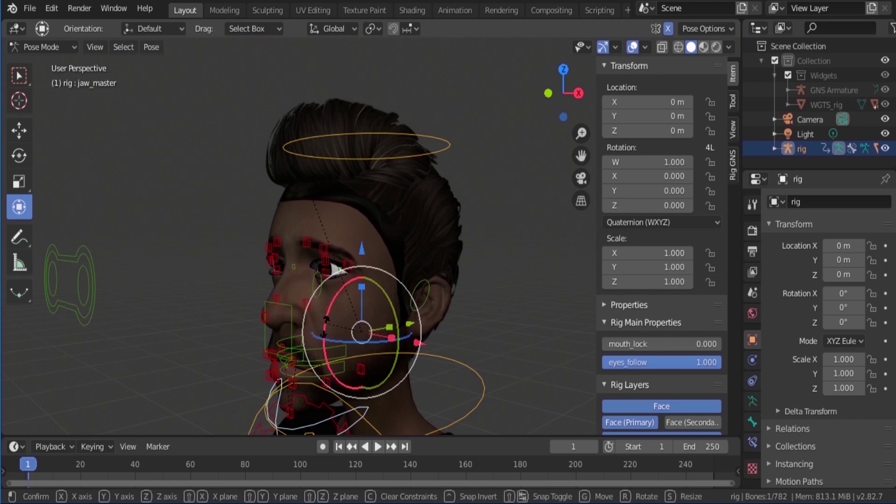
key(g)
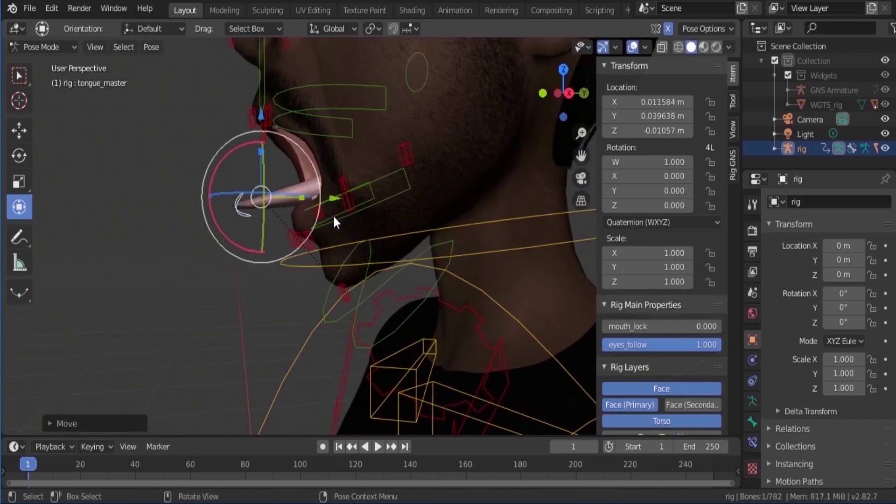
key(r)
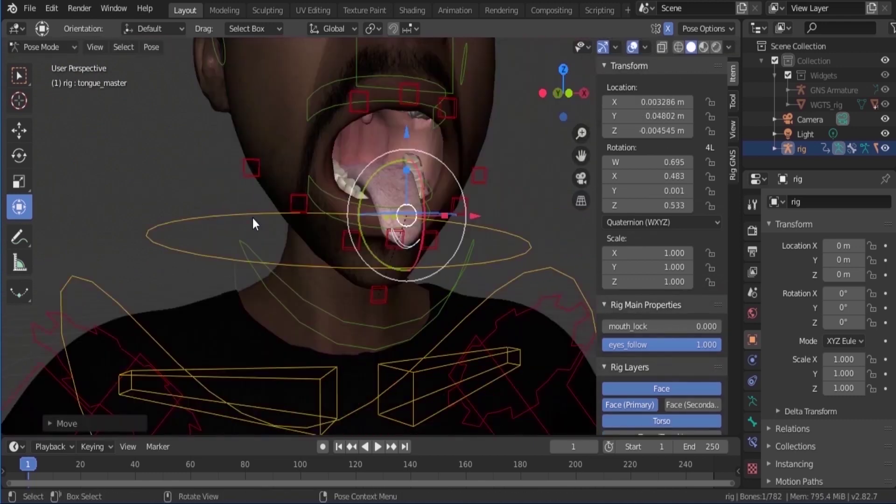
key(g)
Move the eyes control down and to one side to shift the gaze, and lower the upper eyelid control to close the eyes.
click(320, 65)
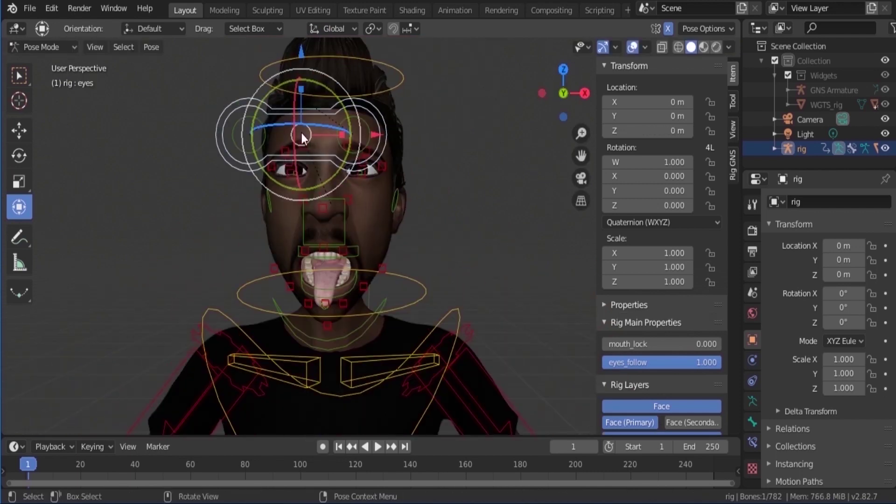
key(g)
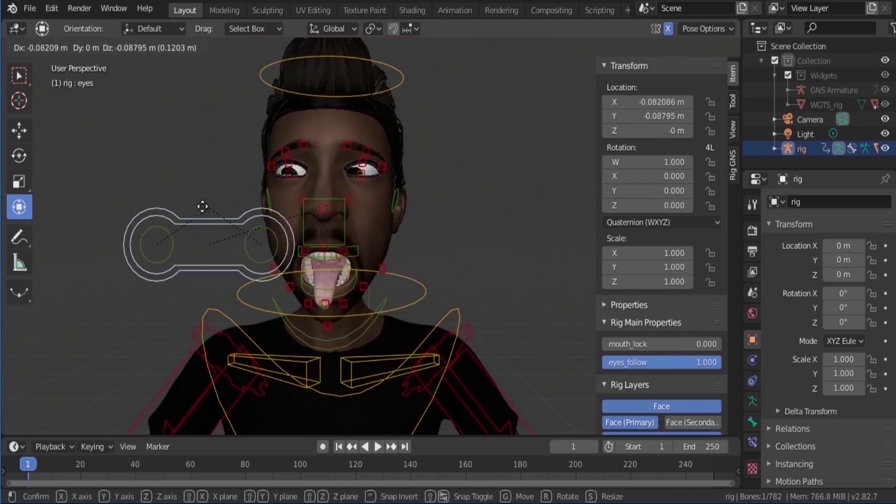
click(365, 140)
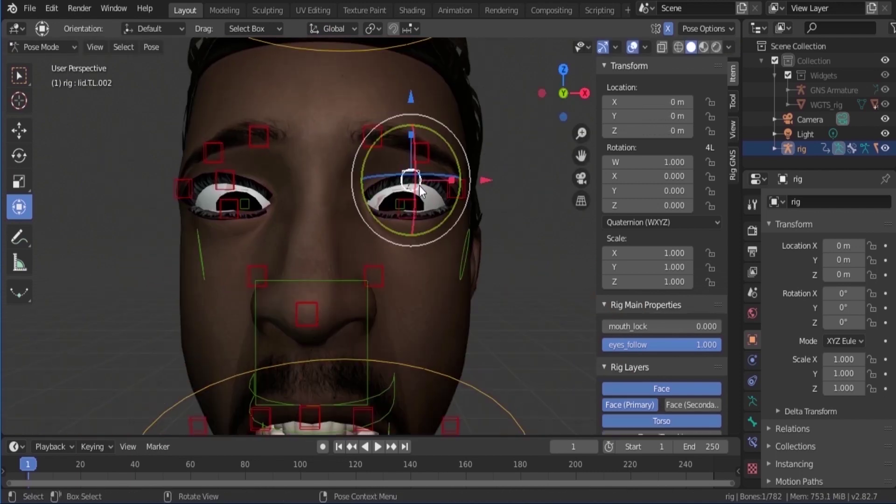
key(g)
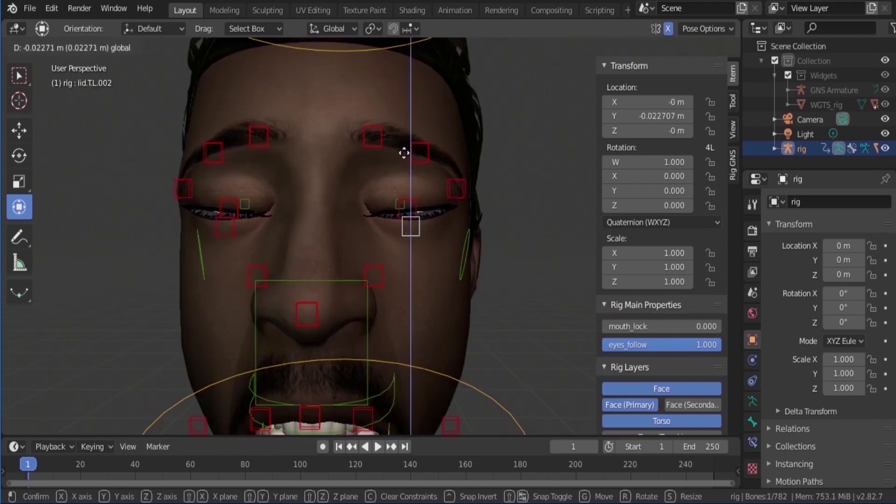
click(407, 202)
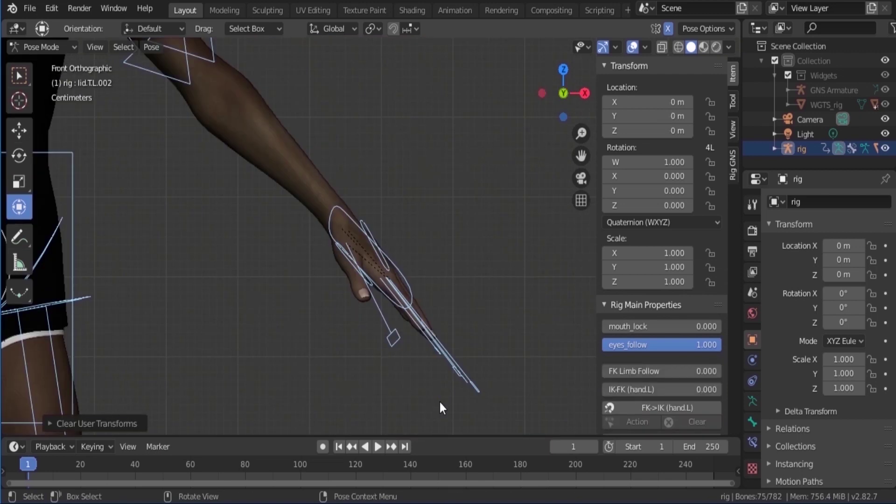
Using Normal orientation, close the left hand into a fist: scale down and rotate the finger controls about X, and scale the thumb control to about 0.69.
click(444, 338)
click(332, 29)
click(333, 86)
key(s)
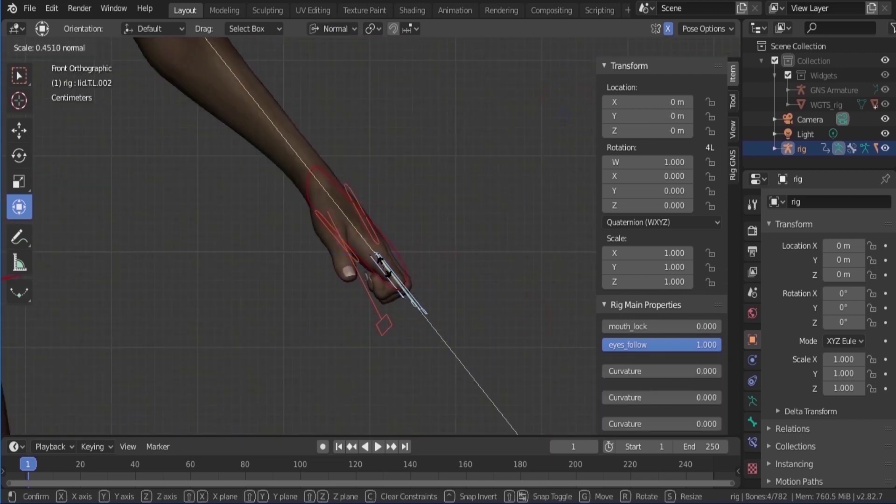
click(400, 299)
key(r)
key(x)
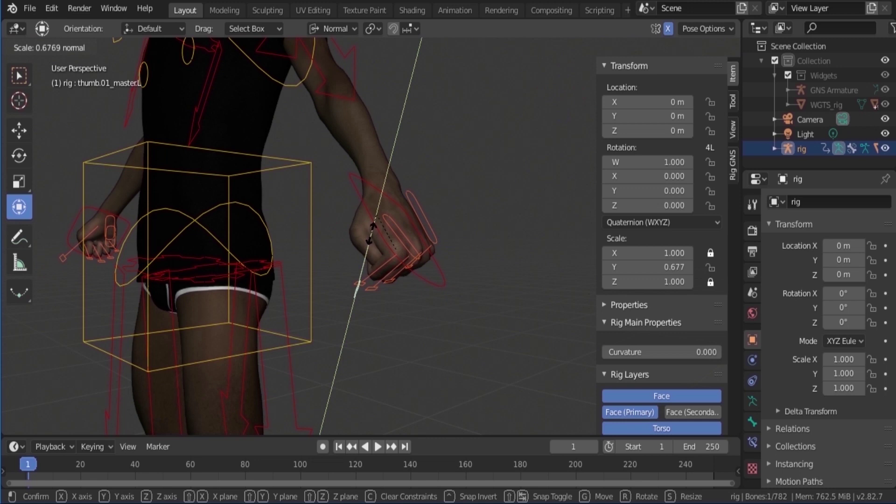
click(372, 236)
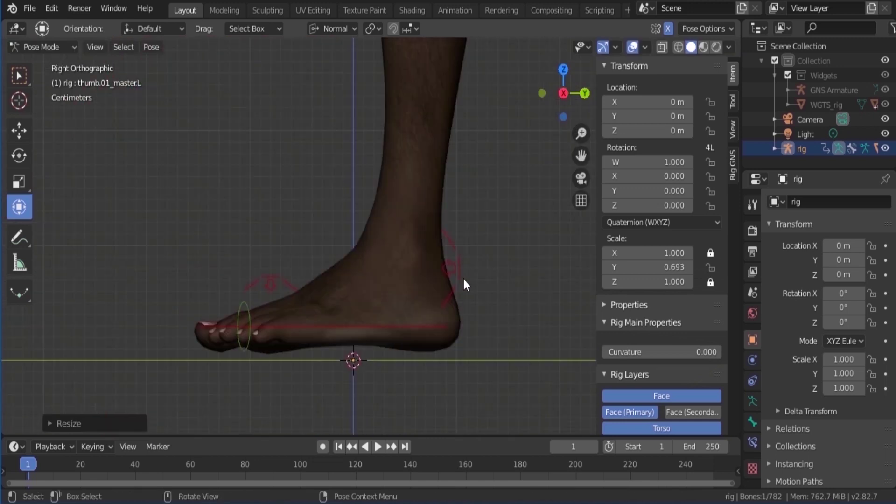
Rotate the left heel control to about 50.6° on X and -10.5° on Z, and raise the left foot IK control about 0.43 m.
click(482, 182)
key(KP_1)
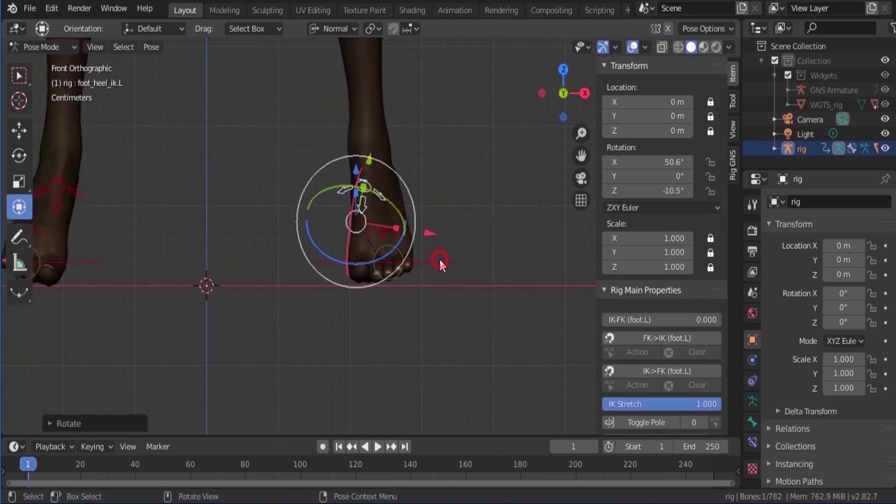
click(382, 261)
key(g)
click(376, 238)
key(KP_3)
key(g)
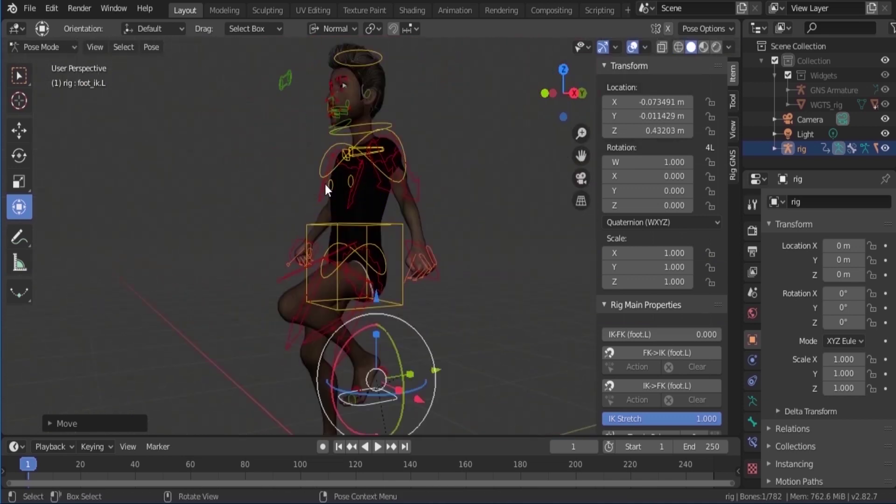
Clear the user transforms of all the rig's bones.
key(a)
right_click(310, 186)
click(280, 258)
Move the left and right hand IK controls inward toward the body in the front view so that the elbows bend.
key(KP_1)
drag(423, 243, 387, 253)
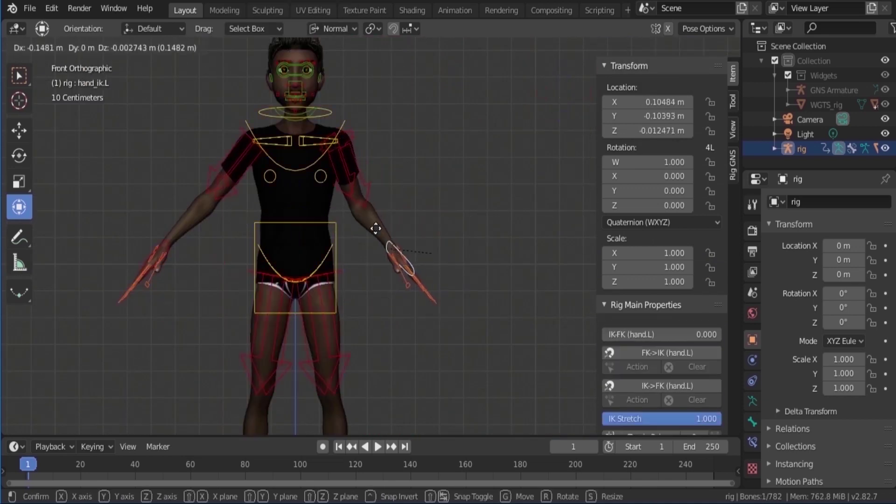
click(161, 250)
drag(161, 251, 223, 218)
Assign the Gid Pose library to the rig and apply its Folded hand pose to all bones.
click(752, 402)
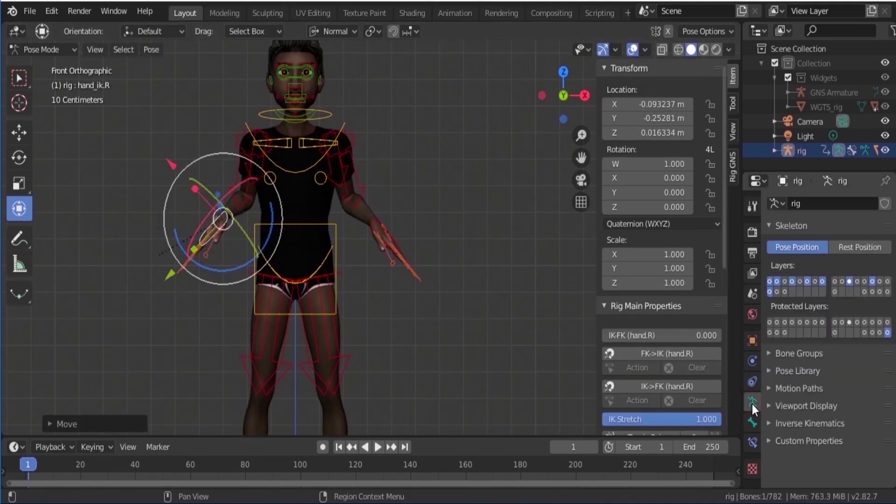
click(771, 370)
click(777, 392)
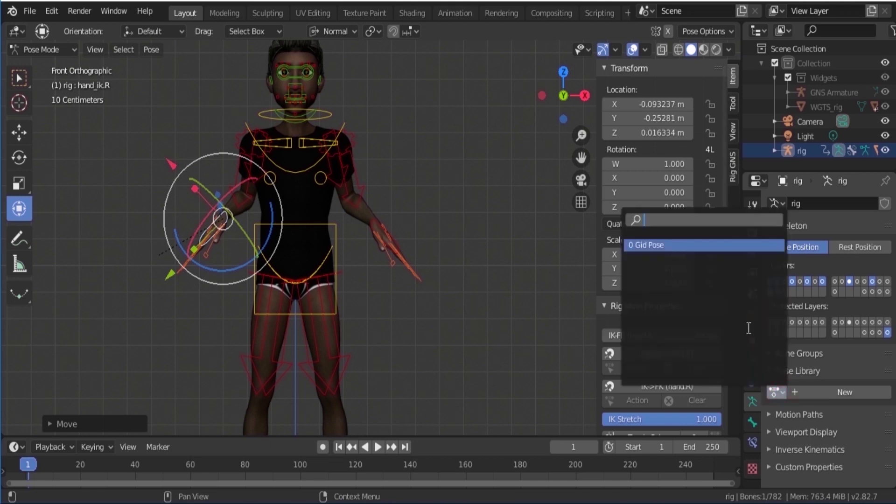
click(718, 245)
key(a)
key(alt+g)
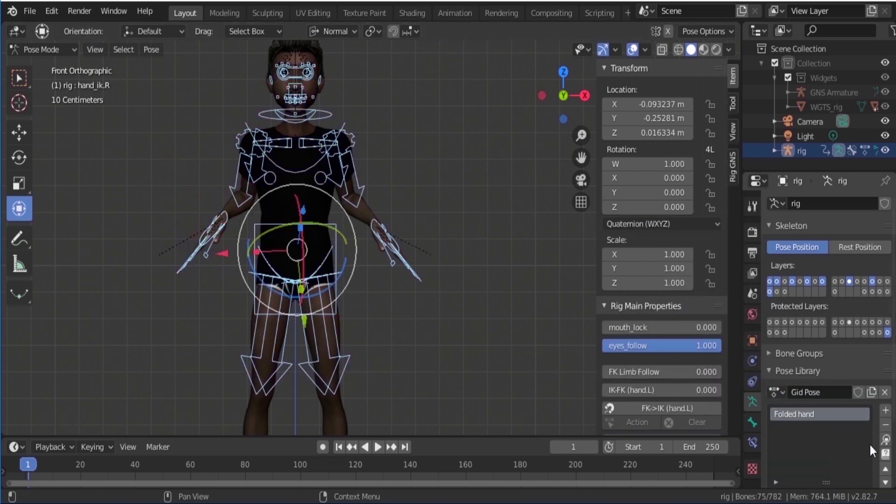
click(886, 441)
Hide the viewport overlays and gizmos, and inspect the posed figure's face and full body in Material Preview shading.
mouse_move(366, 240)
middle_down()
mouse_move(340, 160)
mouse_move(311, 139)
mouse_move(350, 247)
middle_up()
key(shift+alt+z)
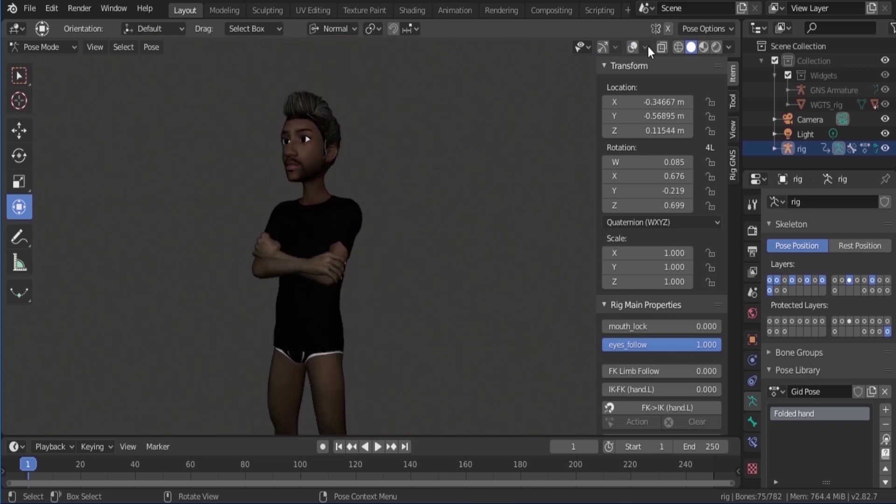
click(704, 46)
scroll(301, 124, up, 6)
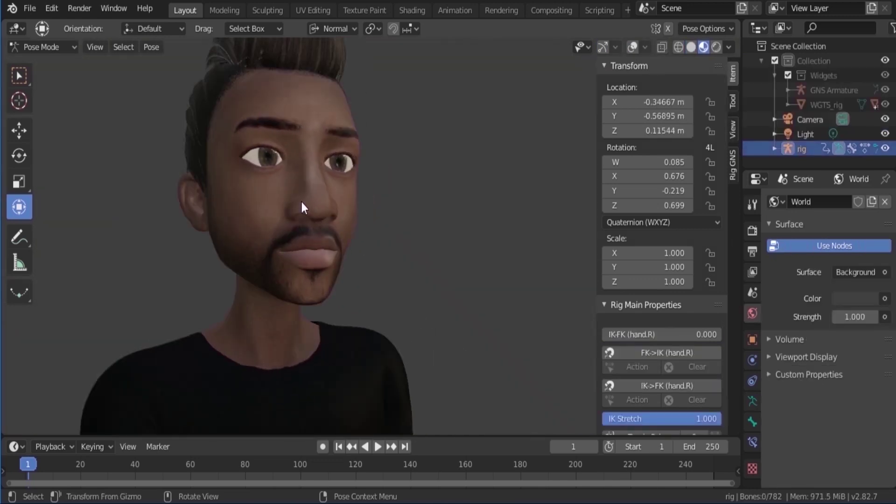
scroll(301, 199, down, 6)
key(a)
middle_drag(294, 329, 385, 213)
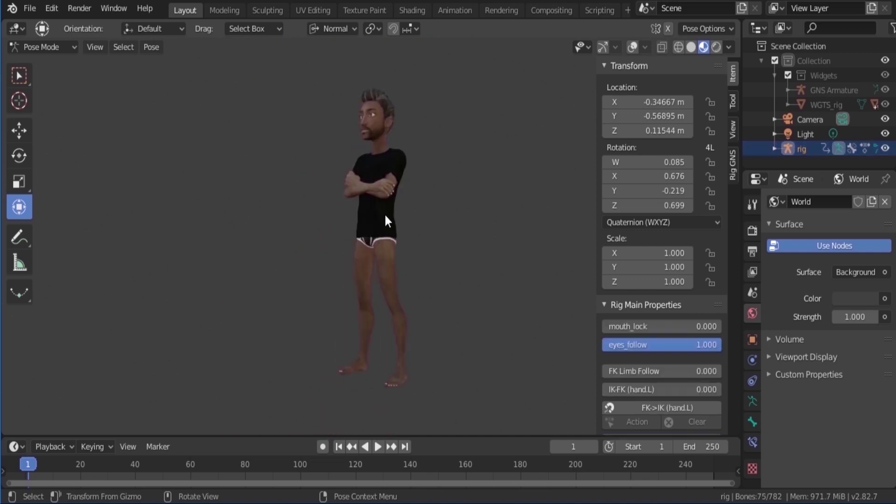
Show the viewport overlays again and clear the folded-arms pose by resetting the user transforms of all bones.
click(632, 47)
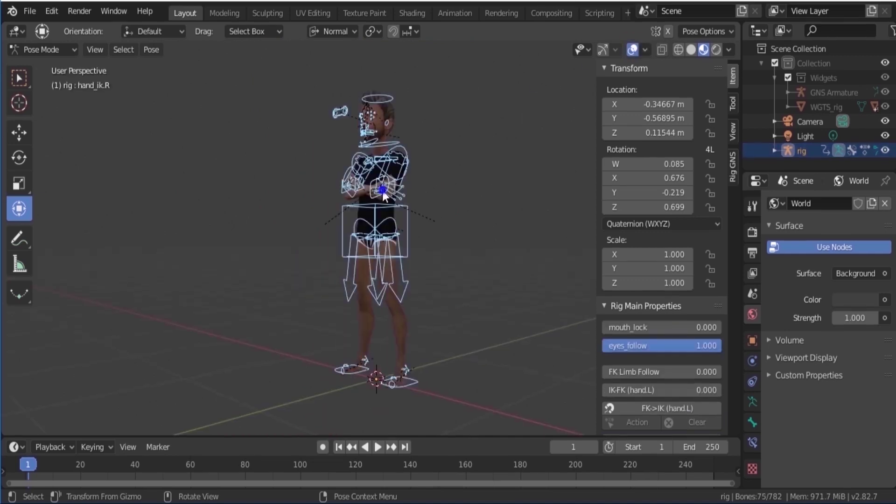
right_click(382, 192)
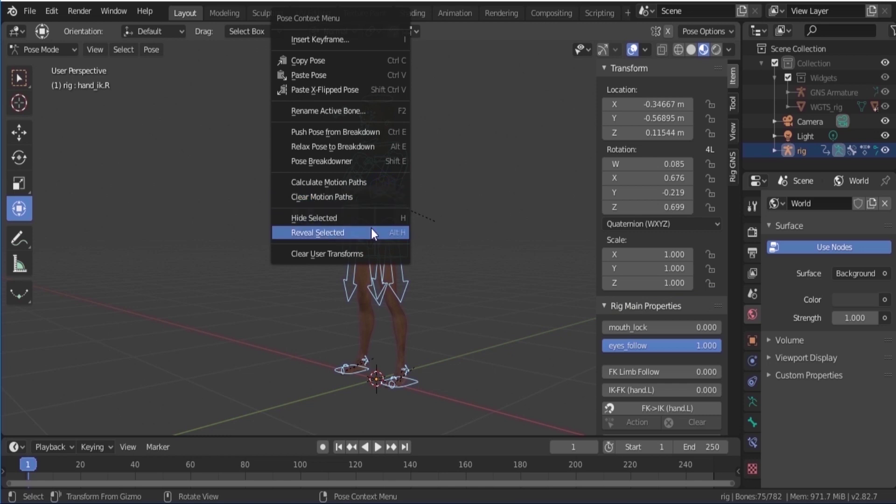
click(364, 253)
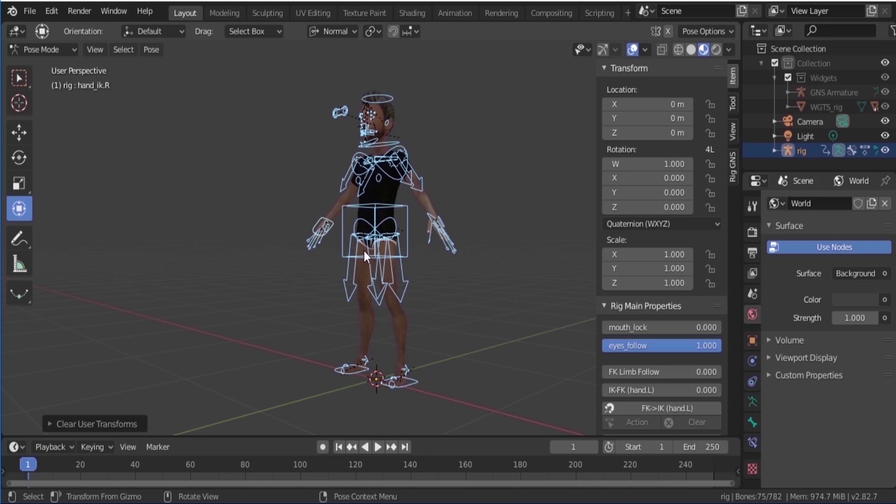
Switch to Object Mode and import Running.fbx from the Downloads folder with the Rig GNS Import Armature command.
click(69, 53)
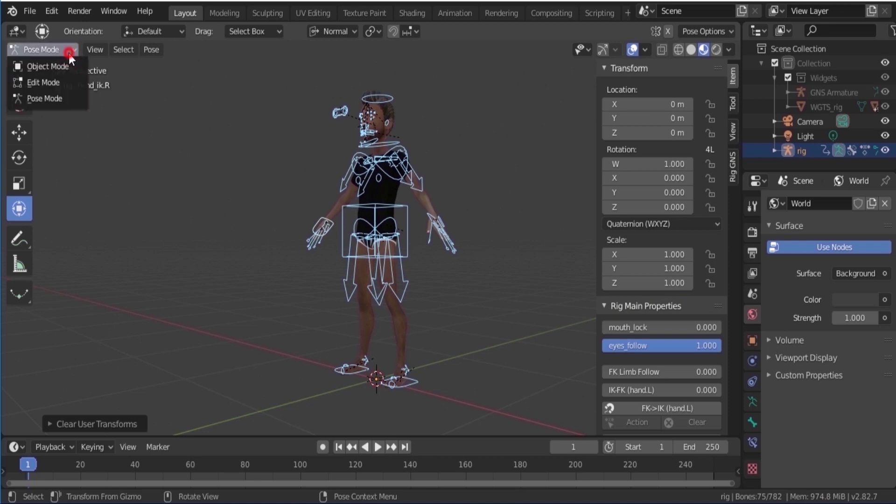
click(63, 69)
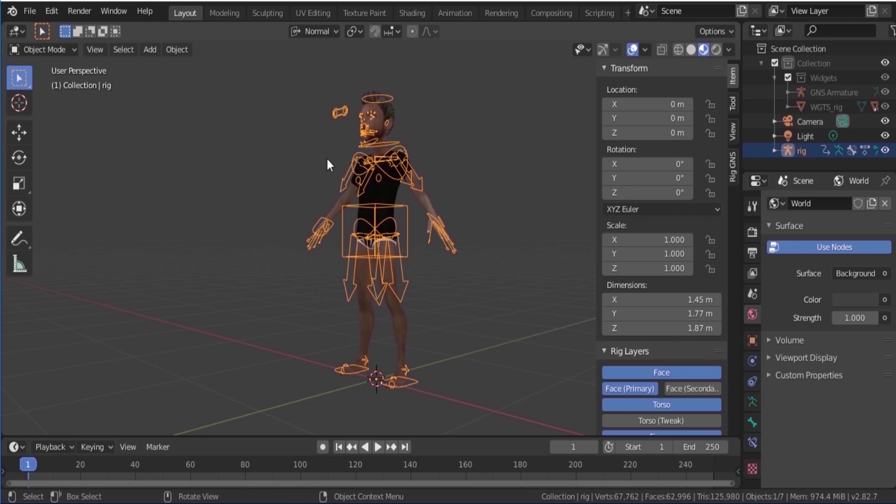
click(732, 165)
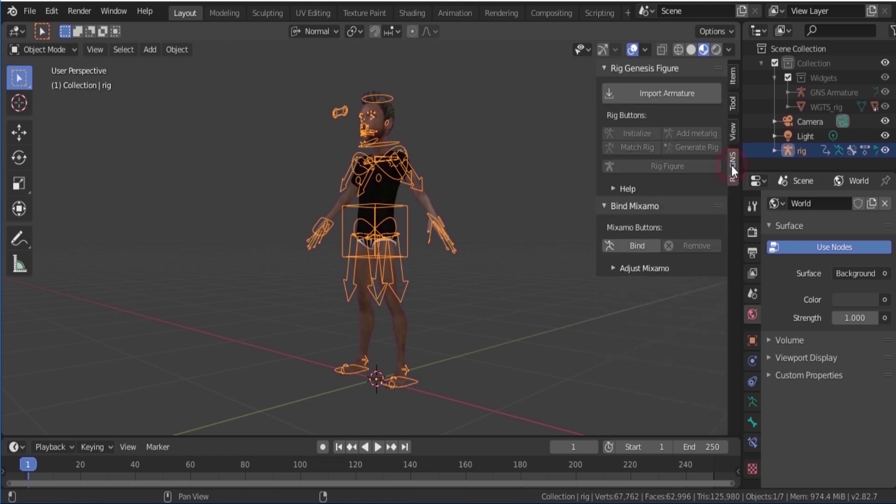
click(631, 99)
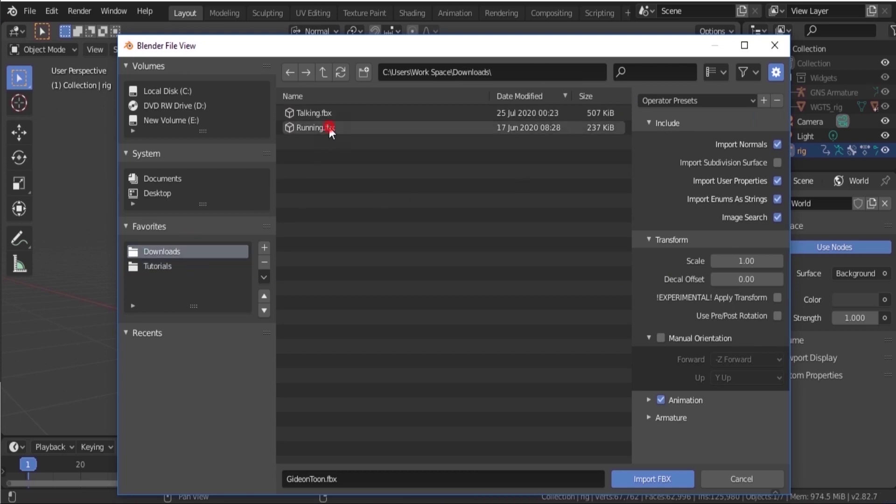
click(329, 127)
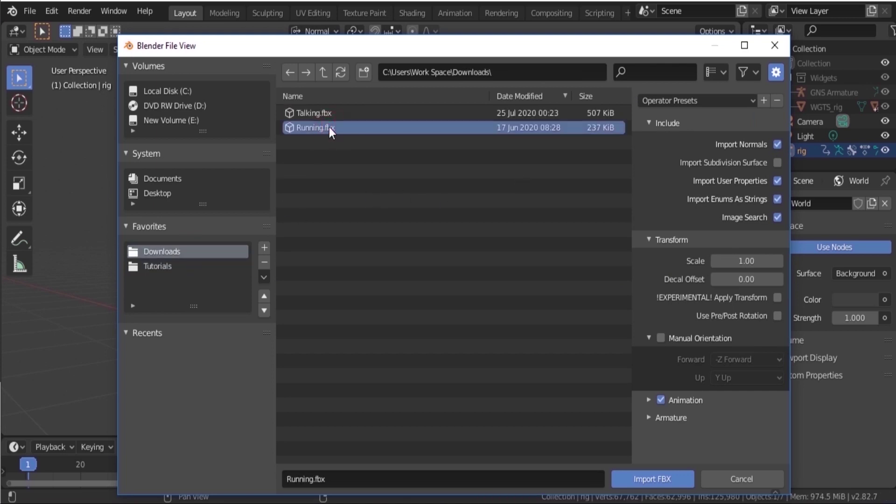
click(649, 392)
click(651, 478)
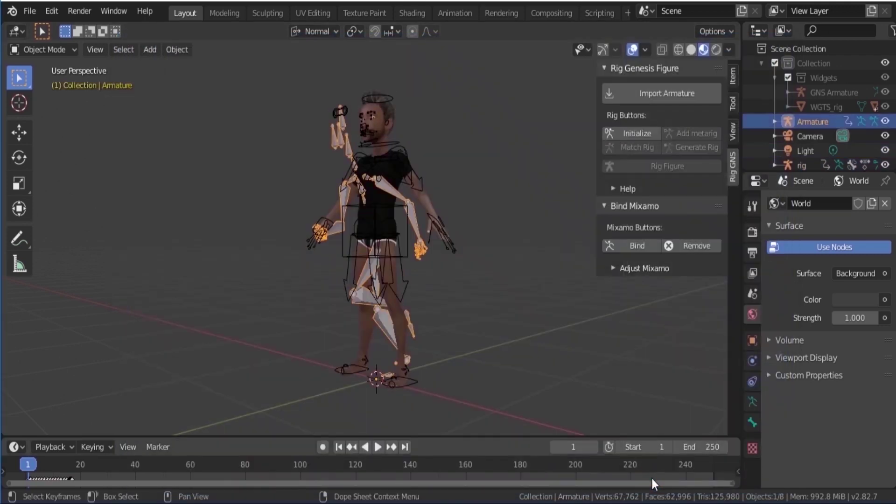
Bind the imported Mixamo armature to the Genesis figure and play the running animation with everything deselected.
click(623, 246)
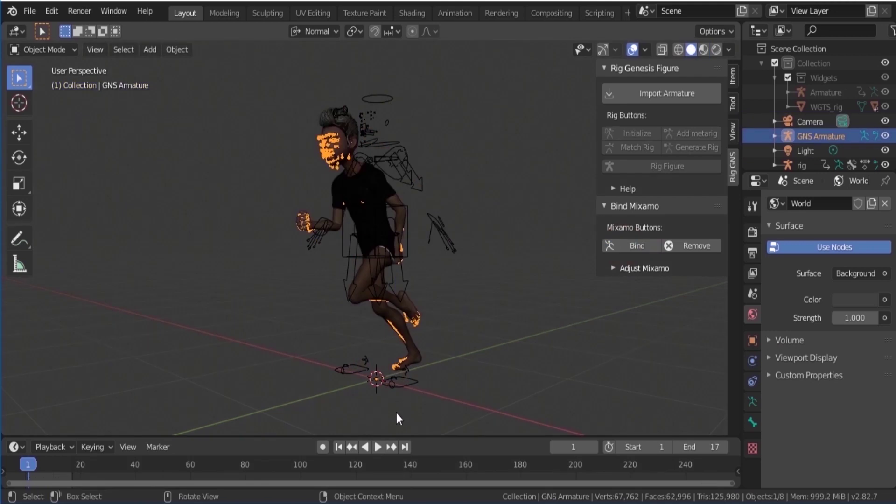
click(379, 446)
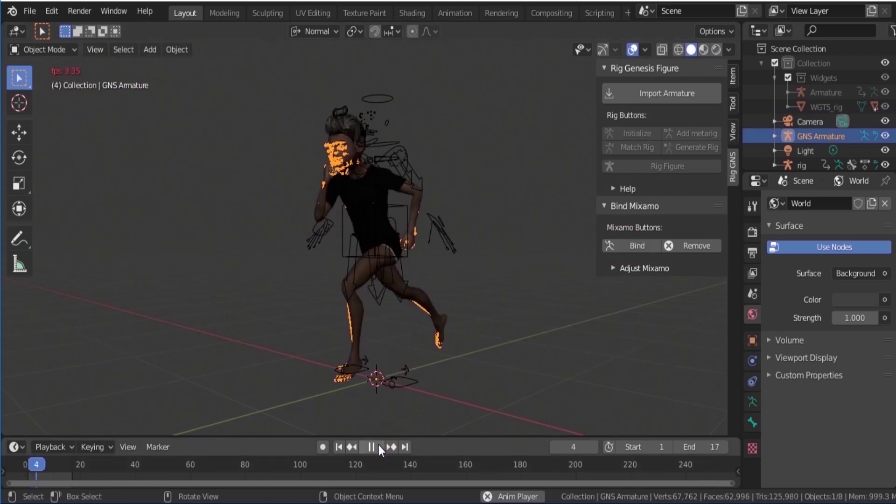
click(443, 293)
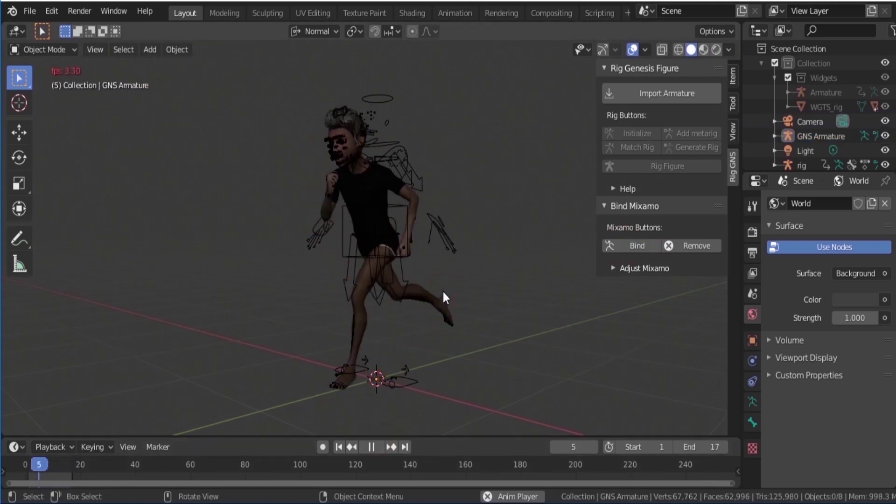